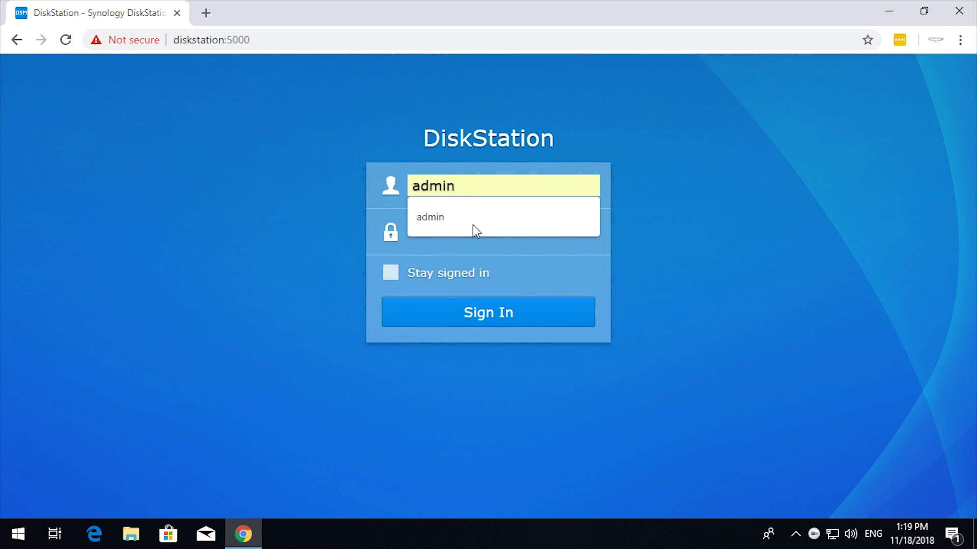
Sign in to DSM with the admin account and its password
click(472, 225)
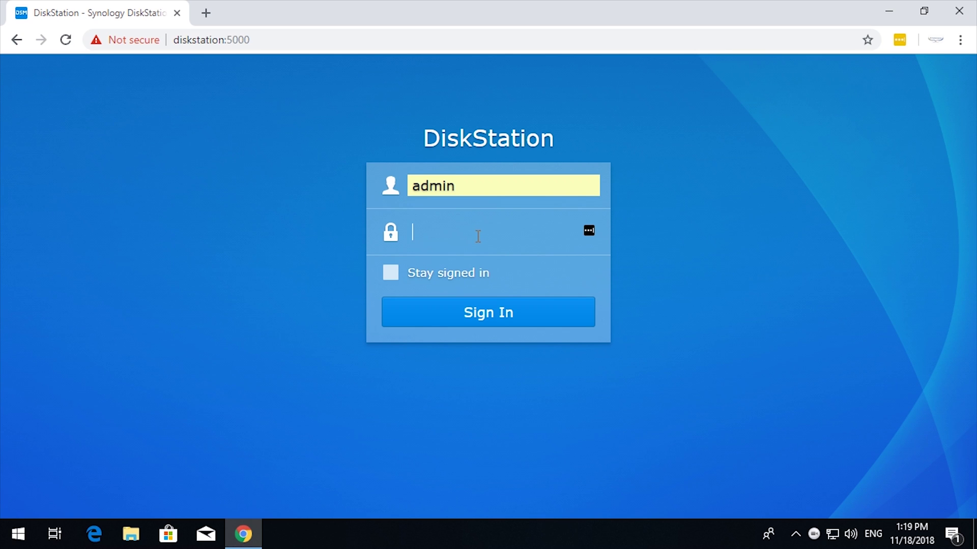
text(*********)
click(490, 314)
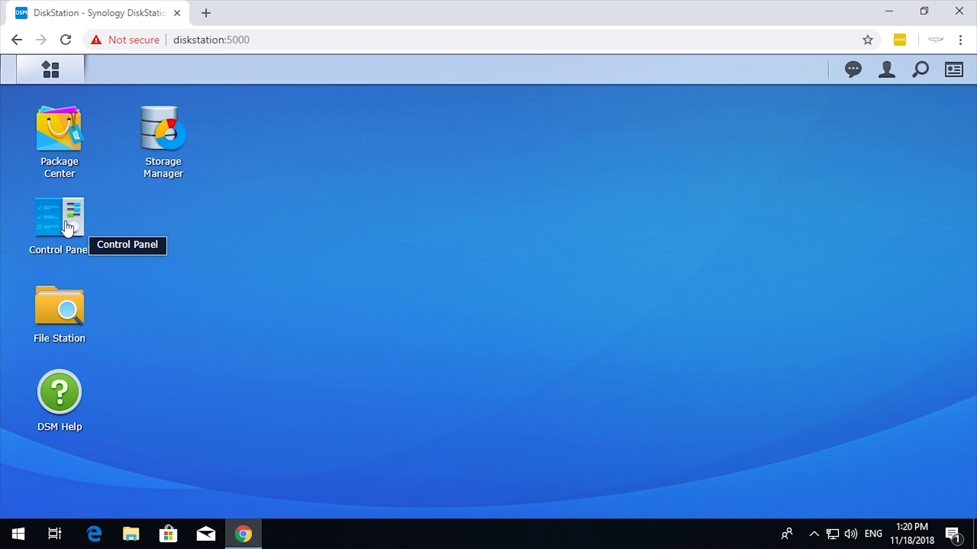
From Control Panel's User page, launch the Create user wizard
click(70, 228)
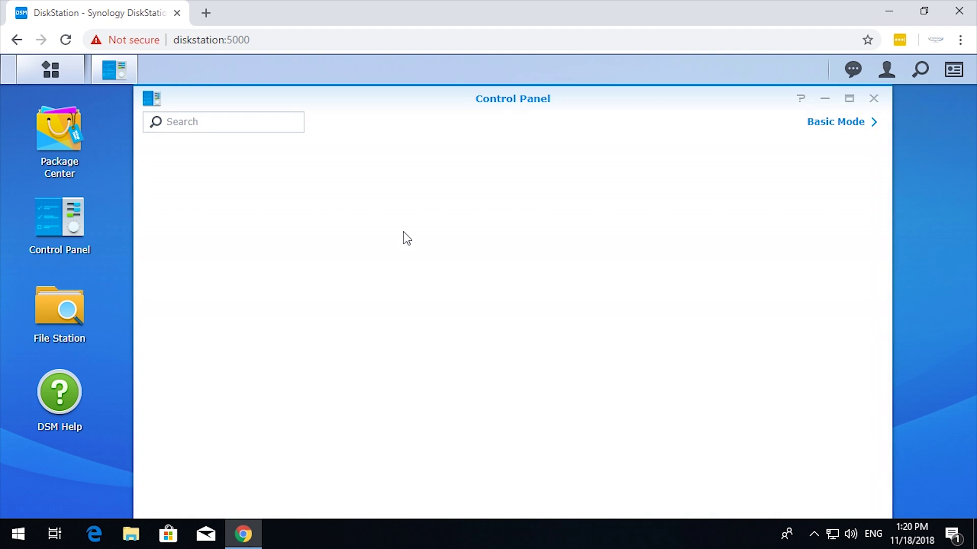
click(348, 202)
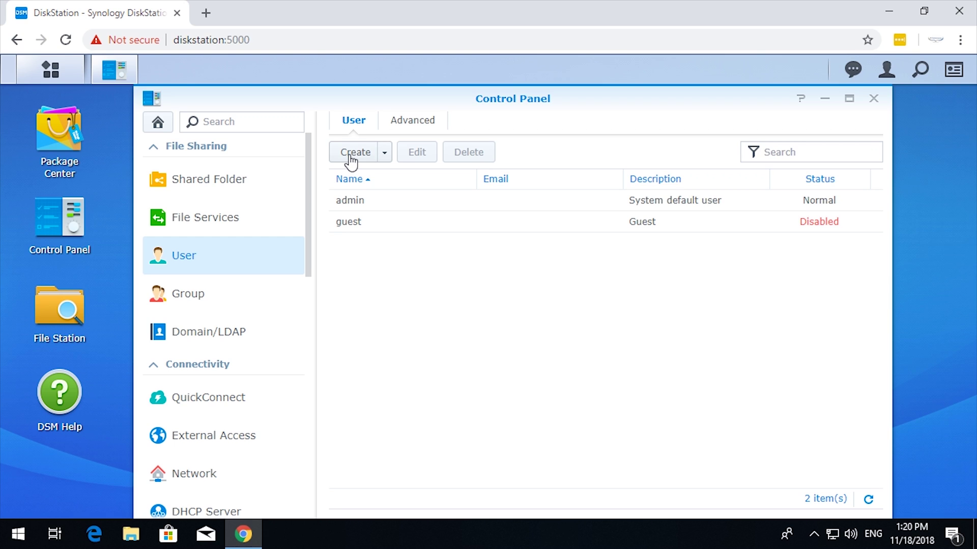
click(385, 158)
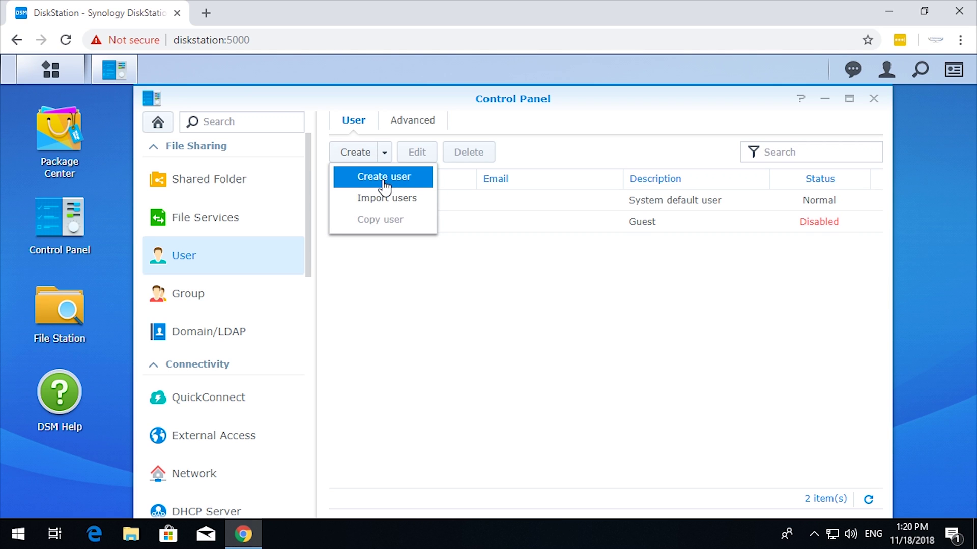
click(384, 178)
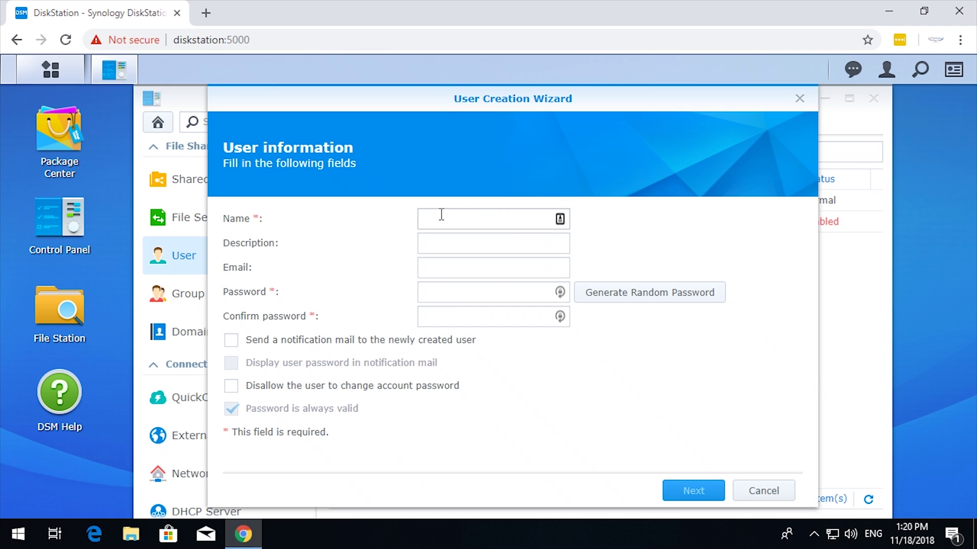
Enter the user name 'Testing' and the description 'Testing user'
click(441, 215)
text(Testing)
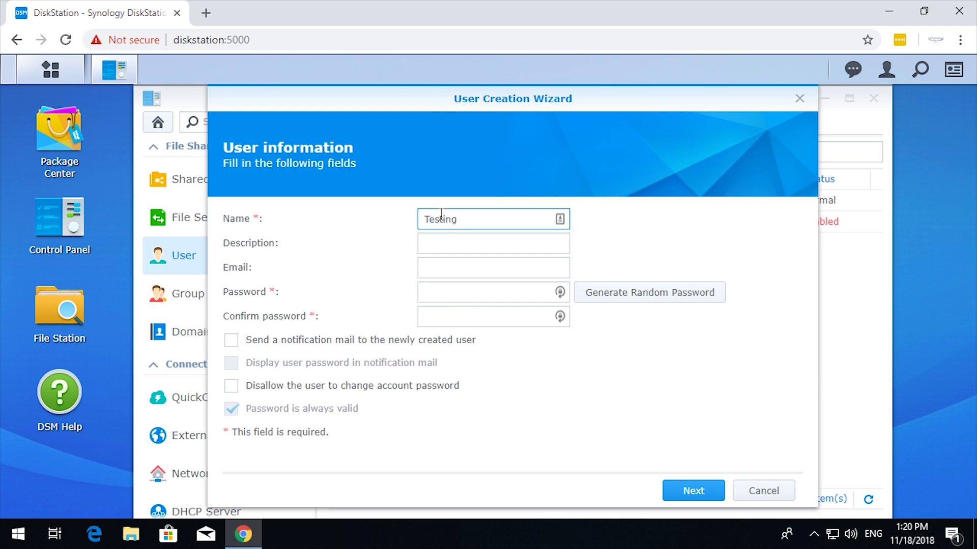
key(Tab)
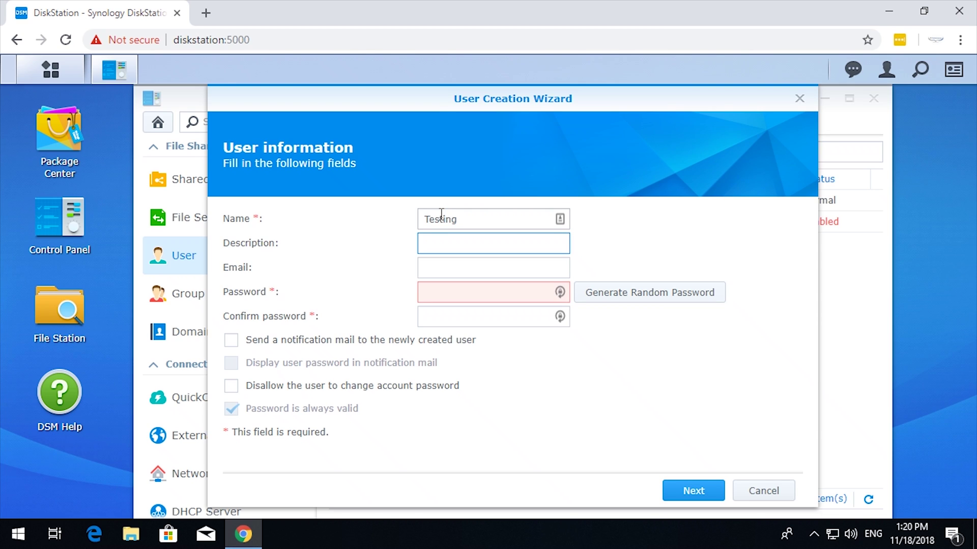
text(Testing user)
Set the account password and confirm it, retyping the password so both match
key(Tab)
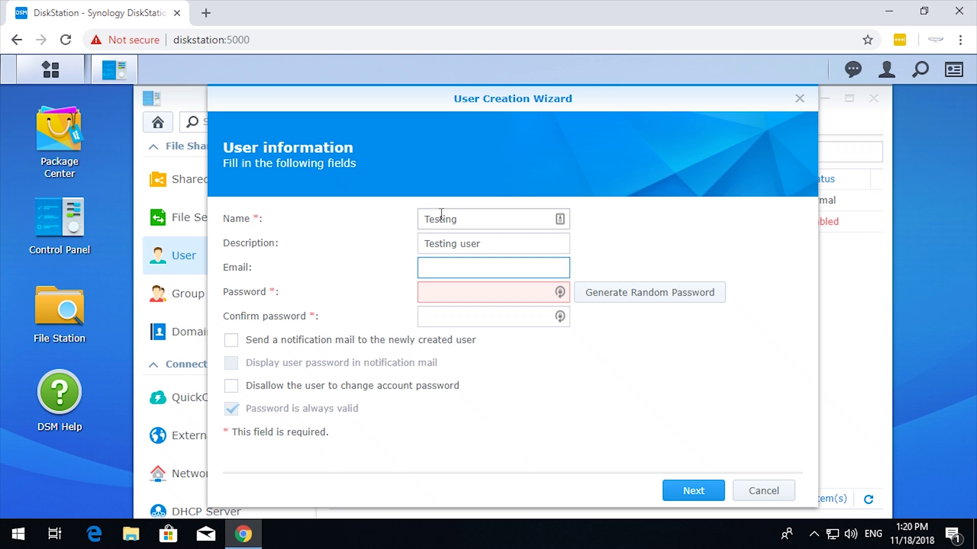
key(Tab)
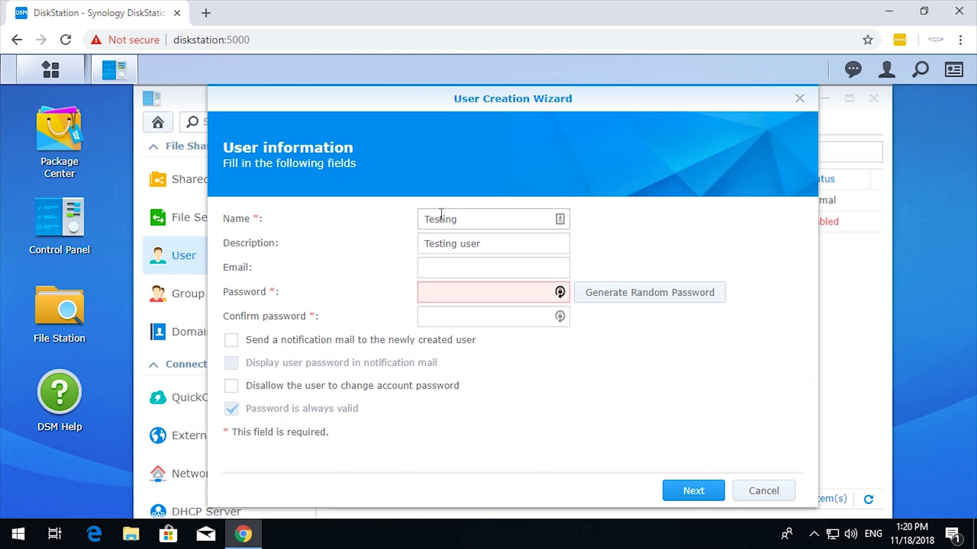
text(********)
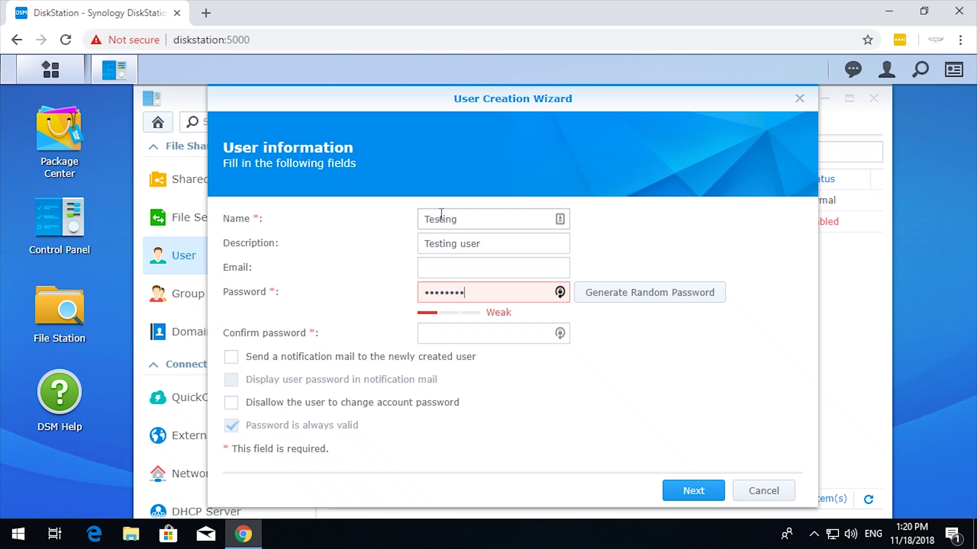
text(*)
key(Tab)
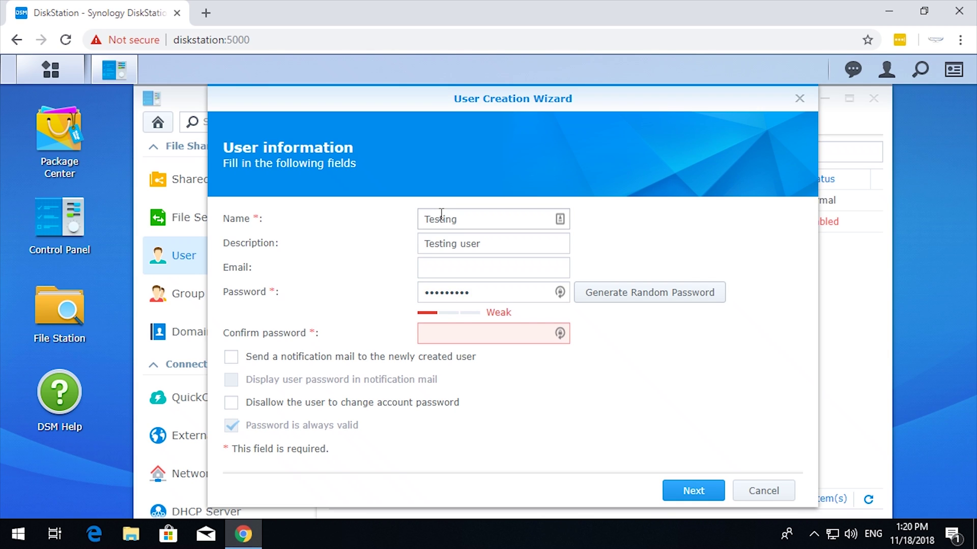
mouse_move(445, 329)
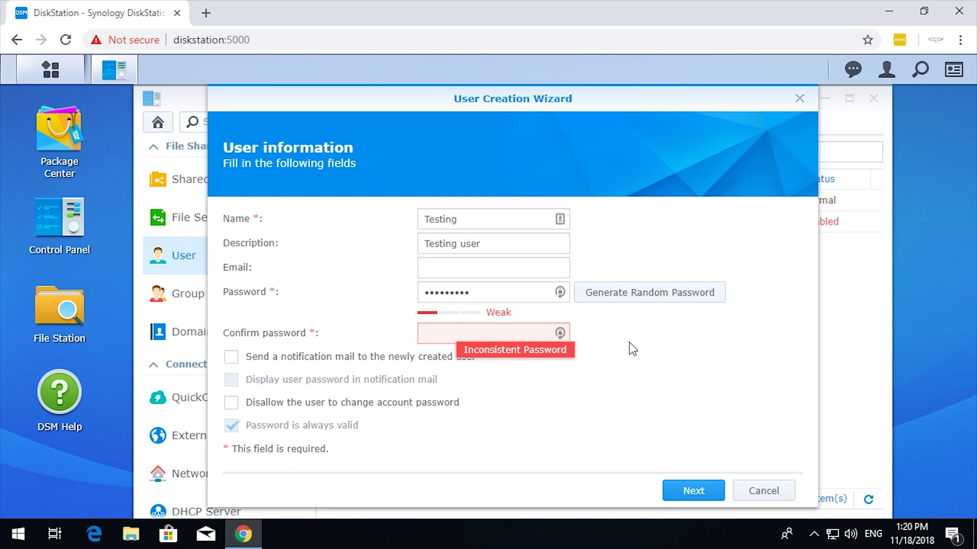
text(********)
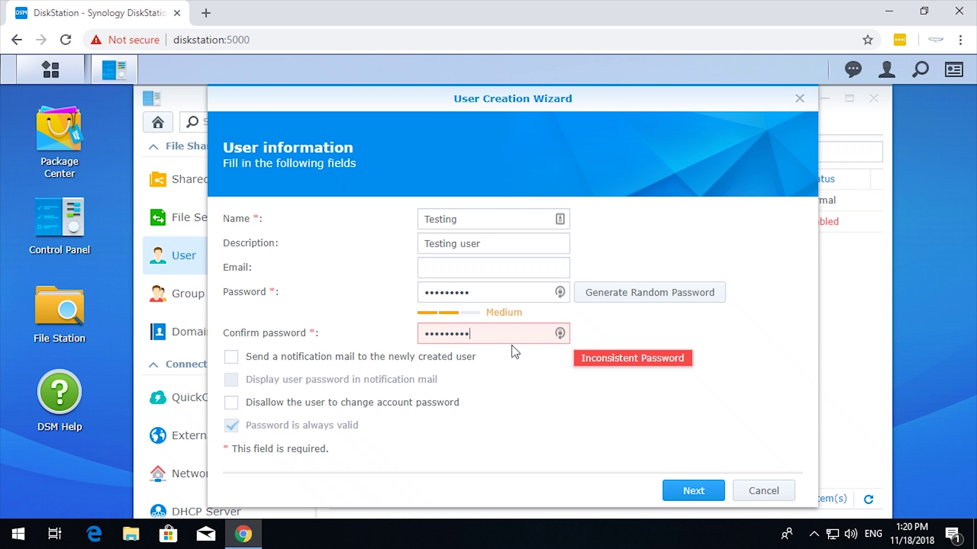
click(483, 296)
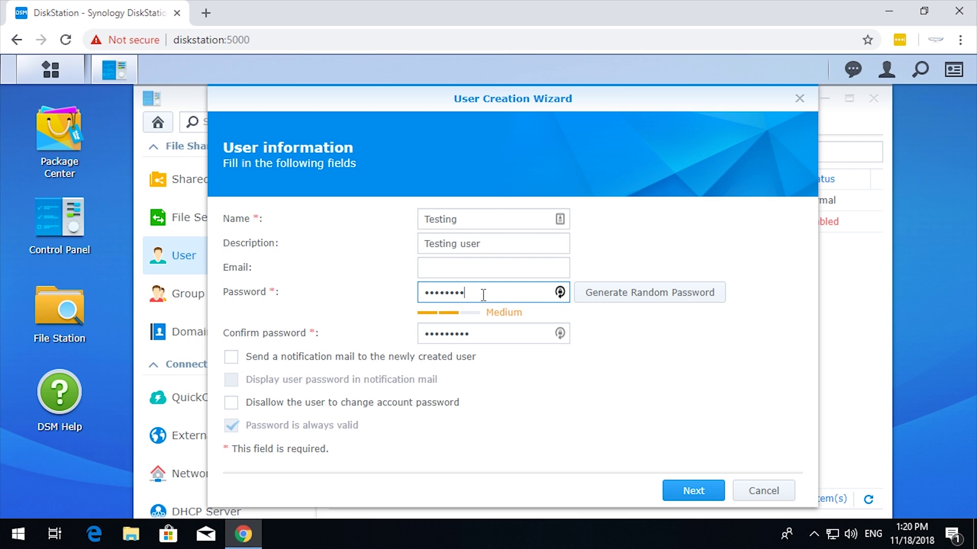
key(ctrl+a)
key(BackSpace)
text(•••••••••)
click(524, 371)
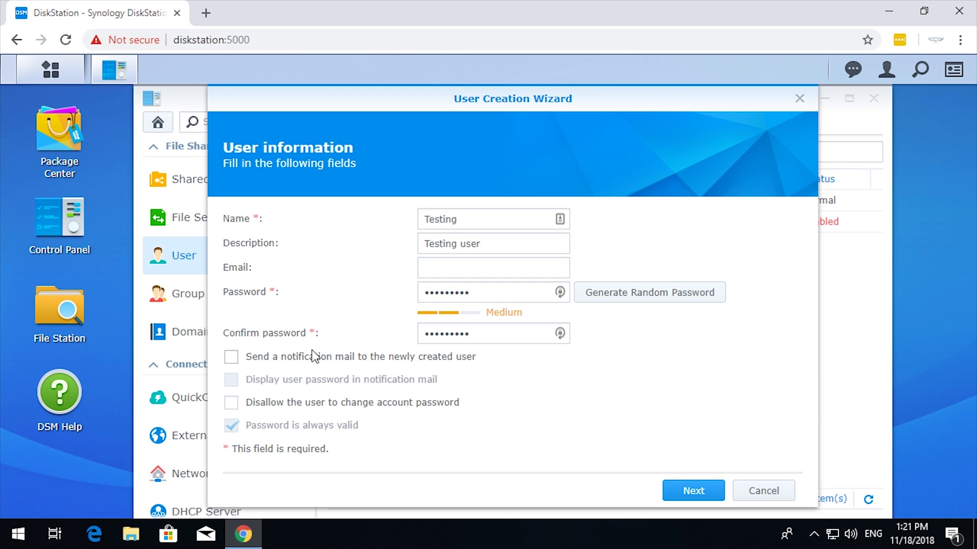
Enable a notification mail to the user's e-mail address that includes the password
click(232, 358)
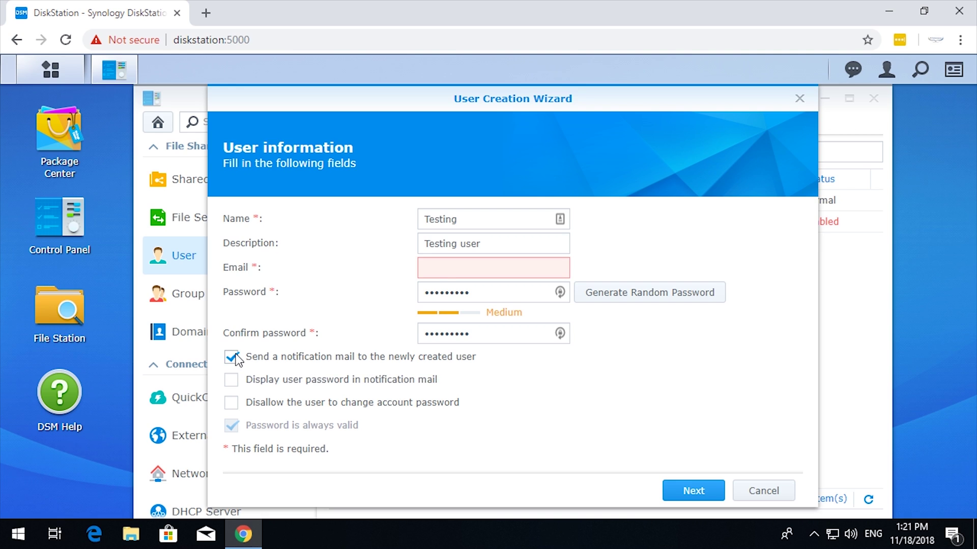
click(456, 273)
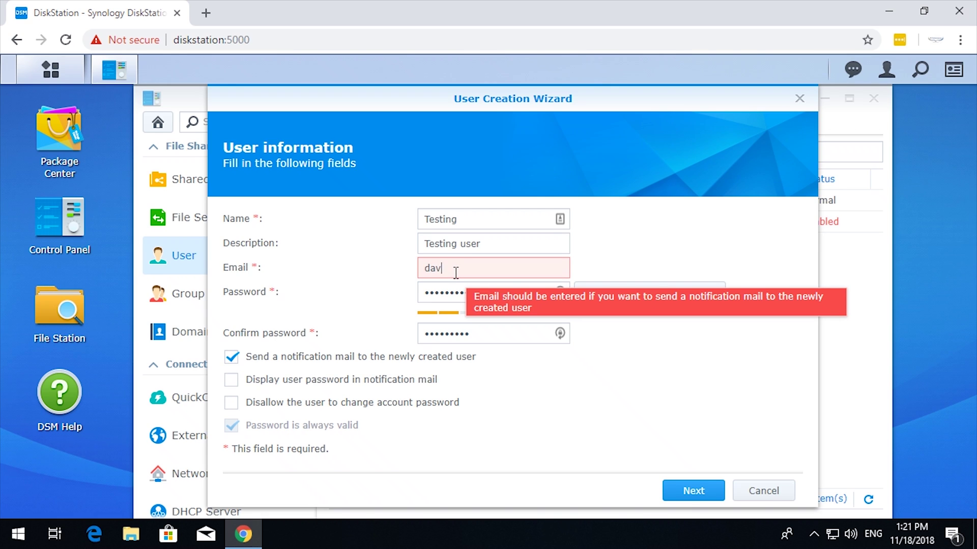
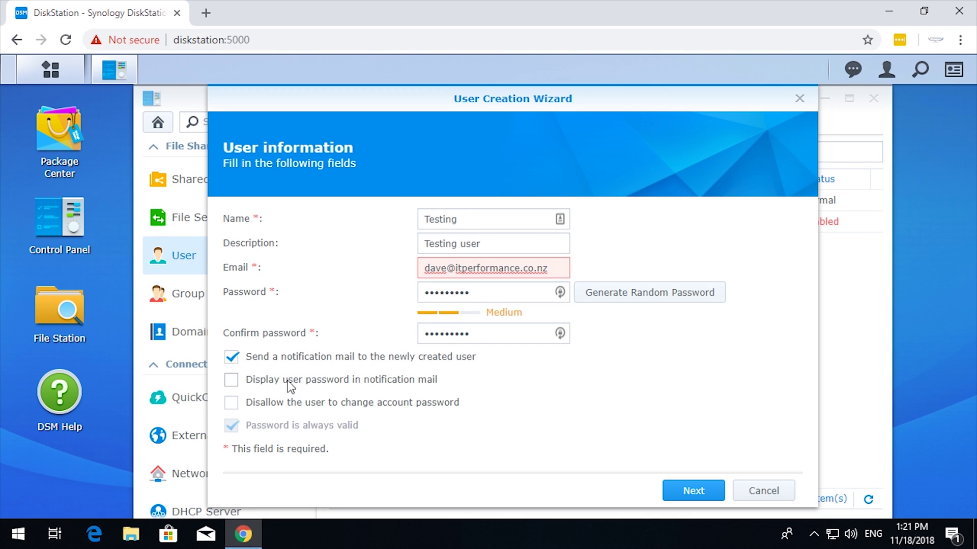
click(231, 380)
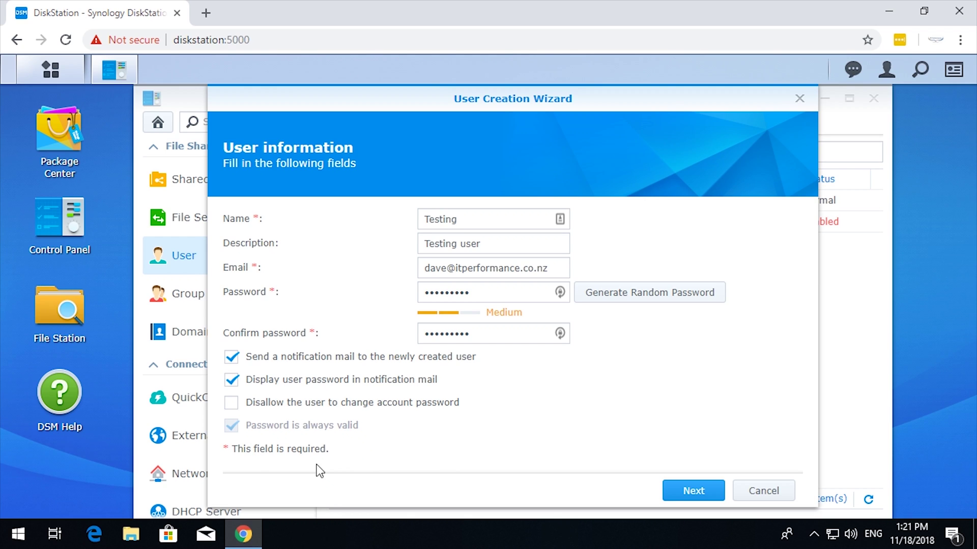
click(687, 494)
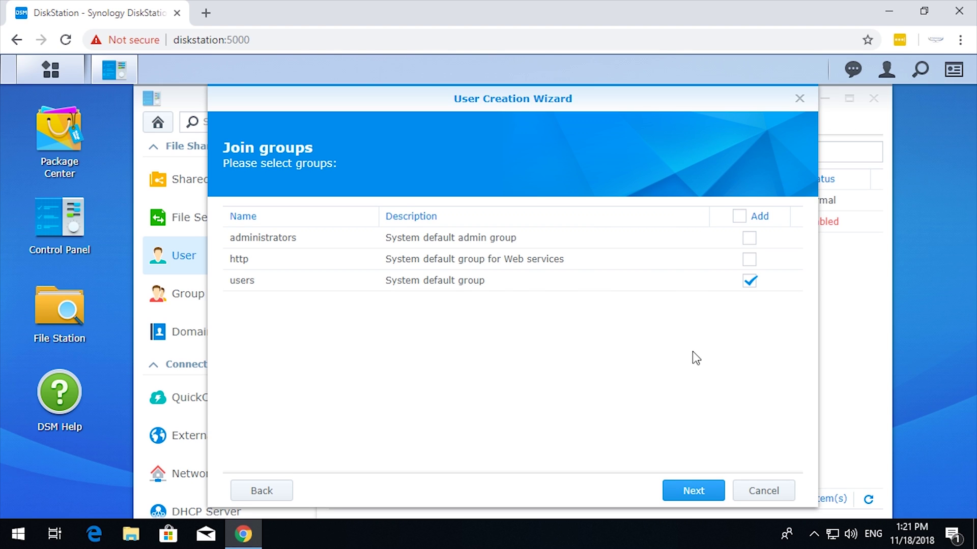
Accept default groups, folder permissions, unlimited quota, app permissions and speed limits
click(693, 489)
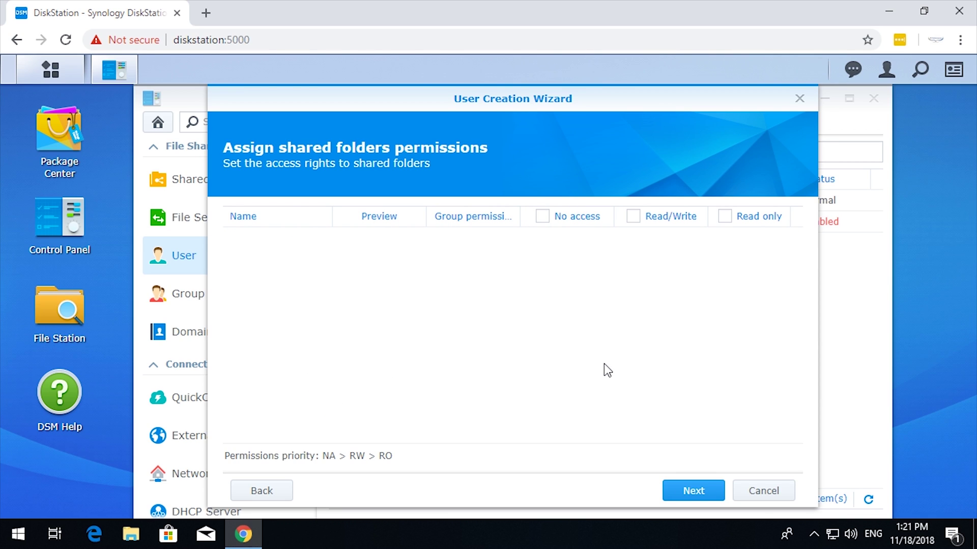
click(690, 491)
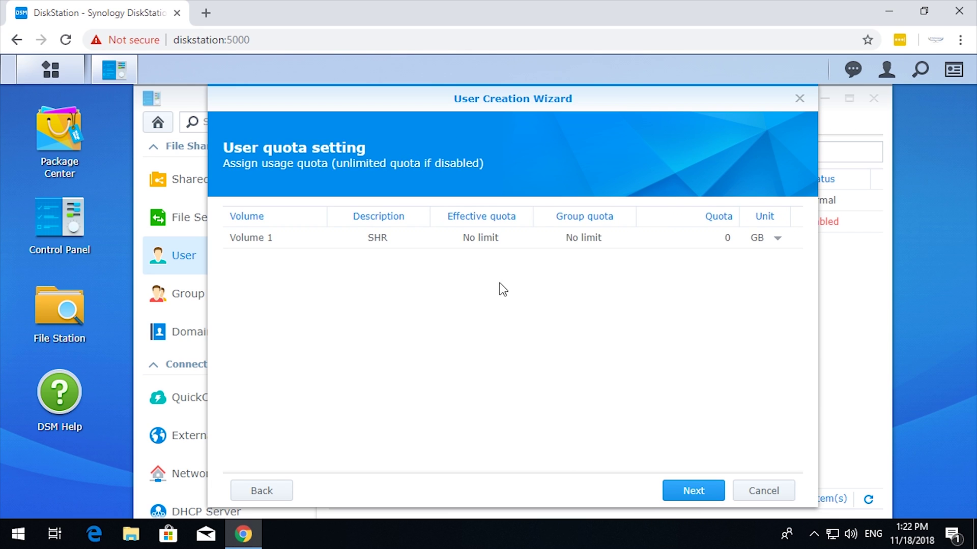
click(670, 484)
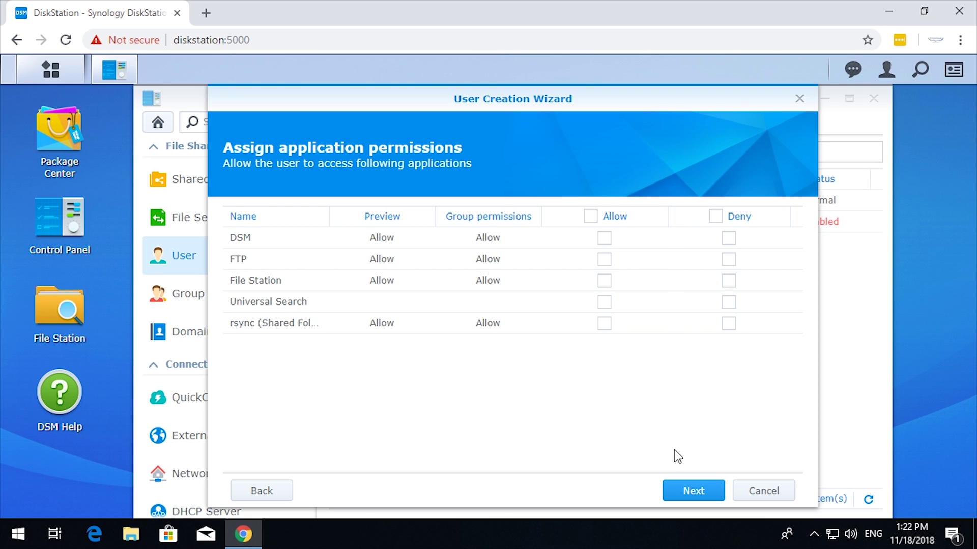
click(703, 501)
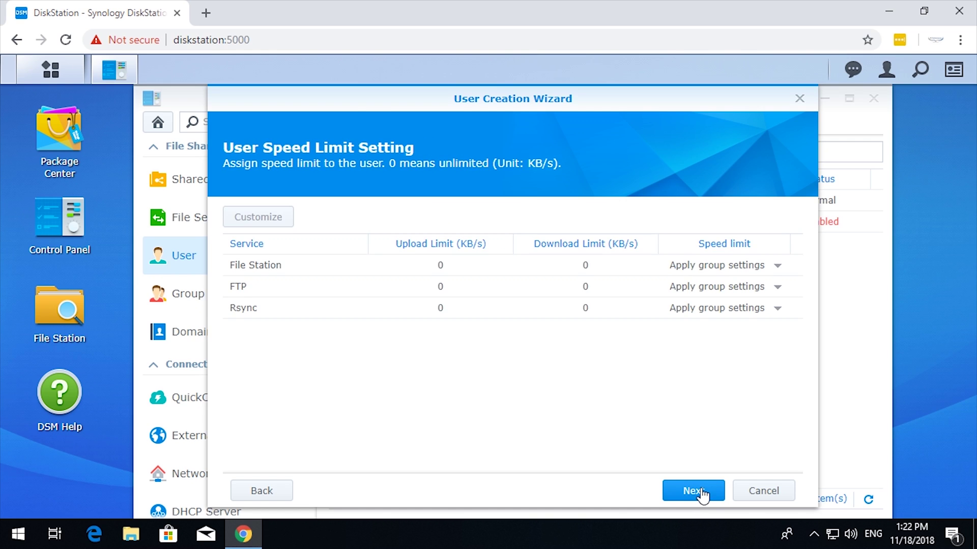
click(698, 494)
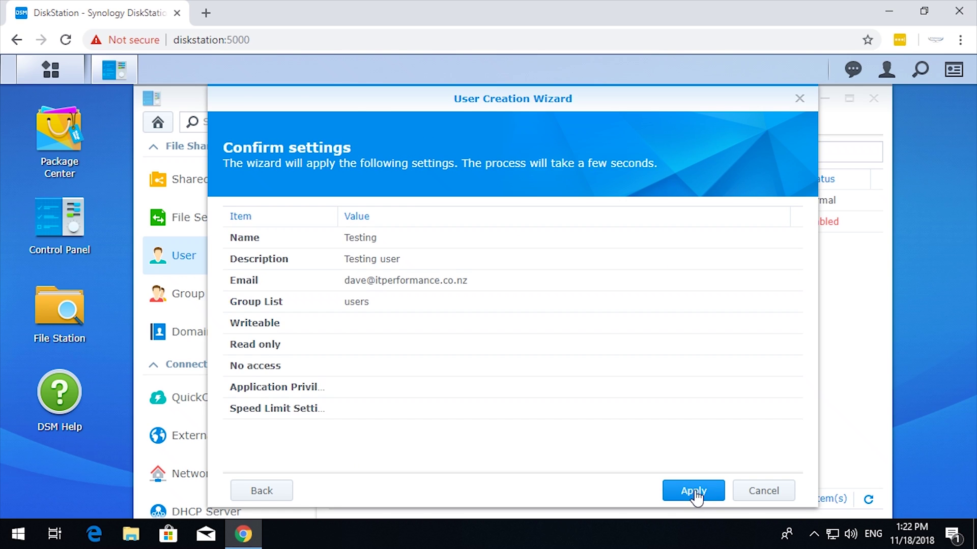
Create the user Testing, then start a new shared folder from Shared Folder settings
click(695, 495)
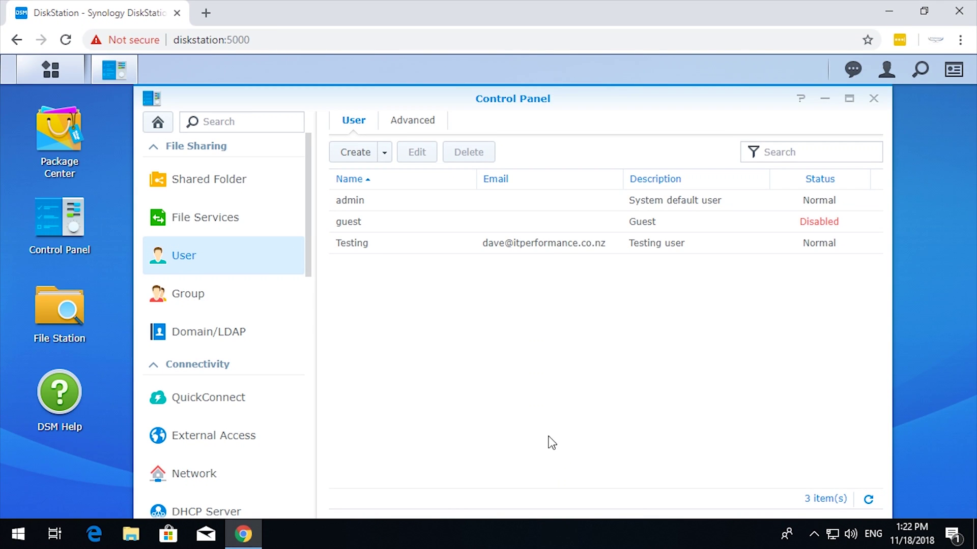
click(223, 192)
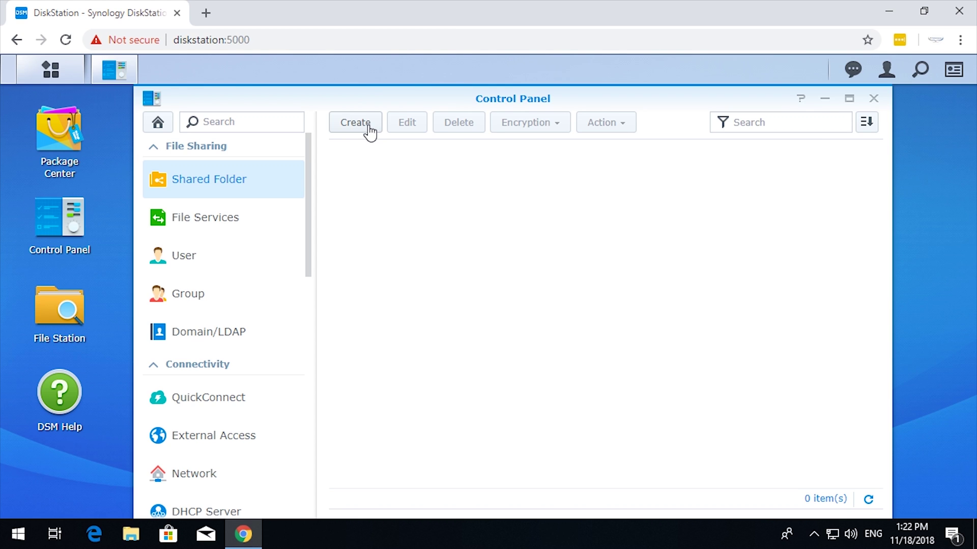
click(368, 127)
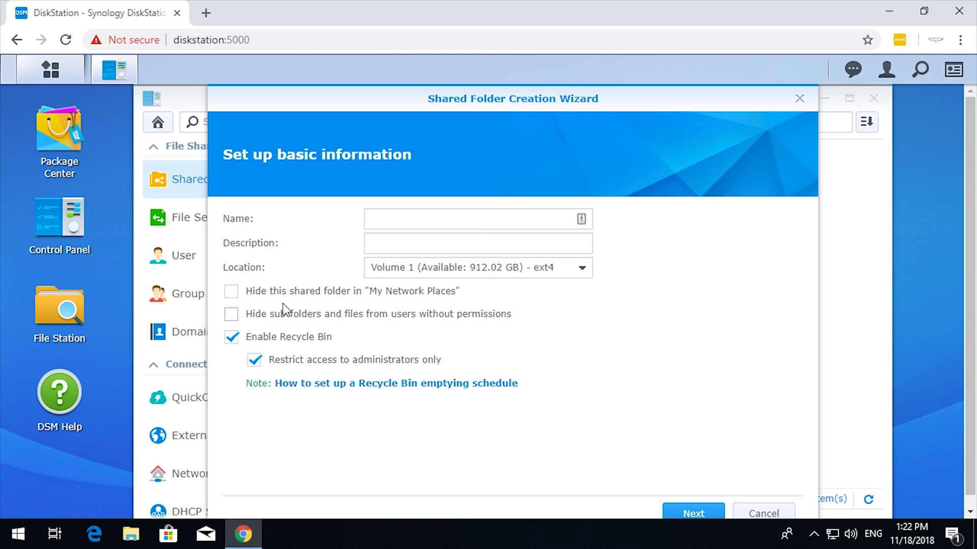
Name the folder 'Testing Share', fixing the typo, and leave encryption off
click(476, 220)
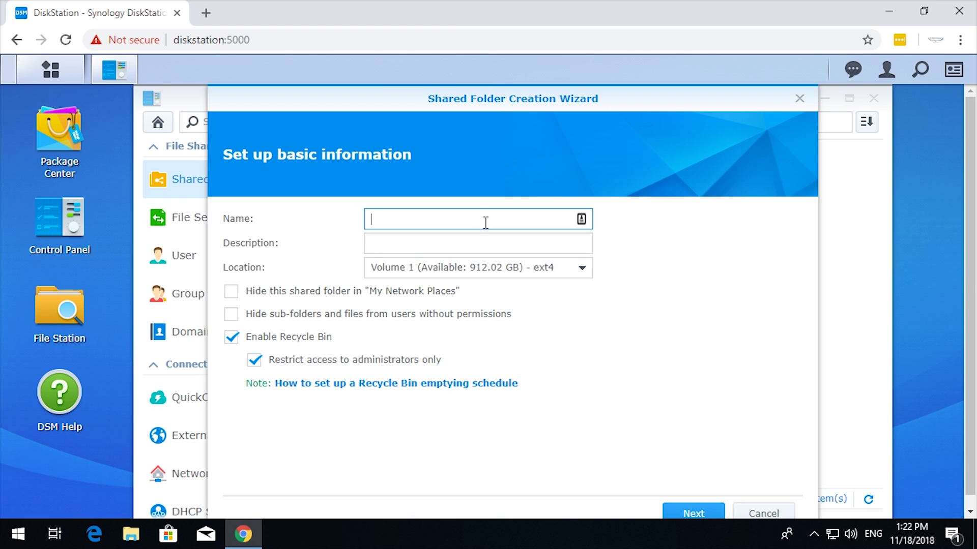
text(Testin)
text(g)
text( Sahre)
key(BackSpace)
key(BackSpace)
text(hare)
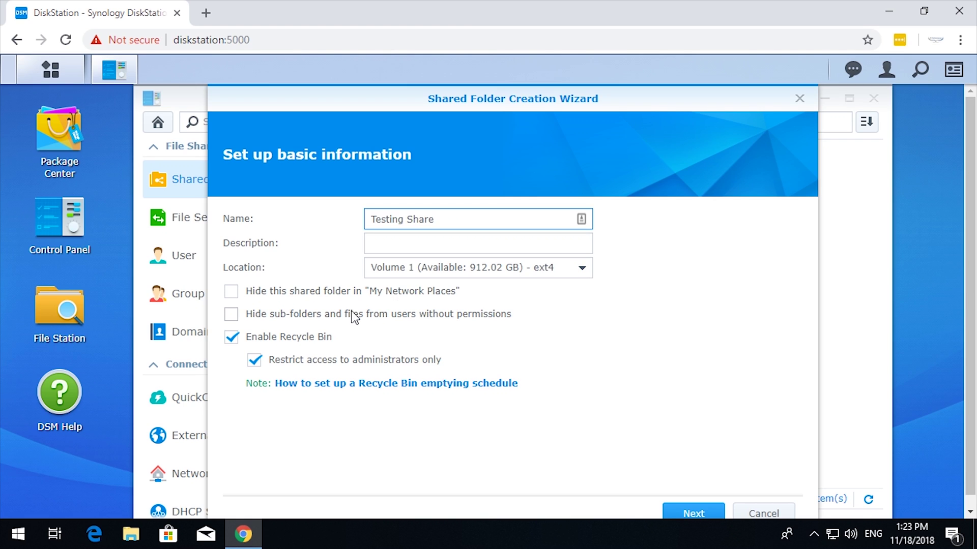
click(687, 515)
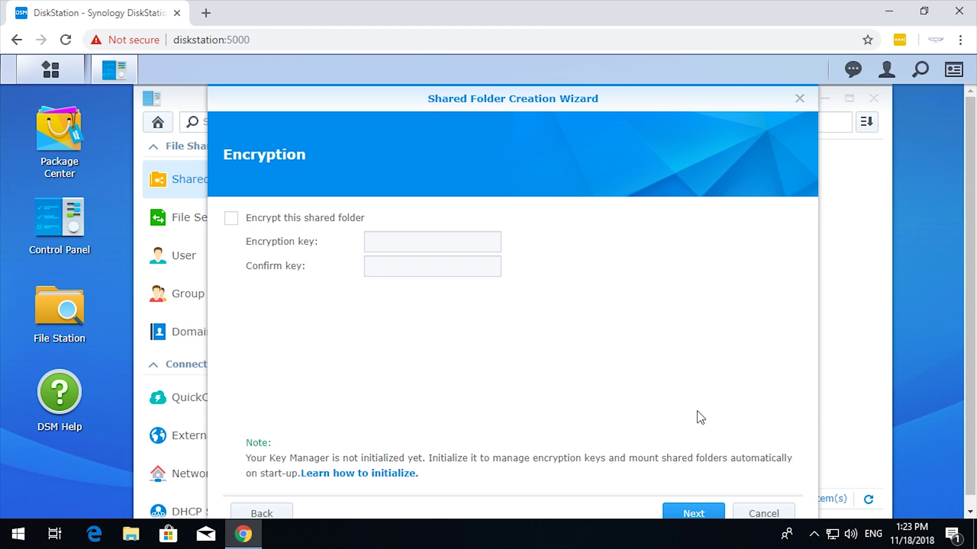
scroll(698, 411, down, 1)
click(700, 504)
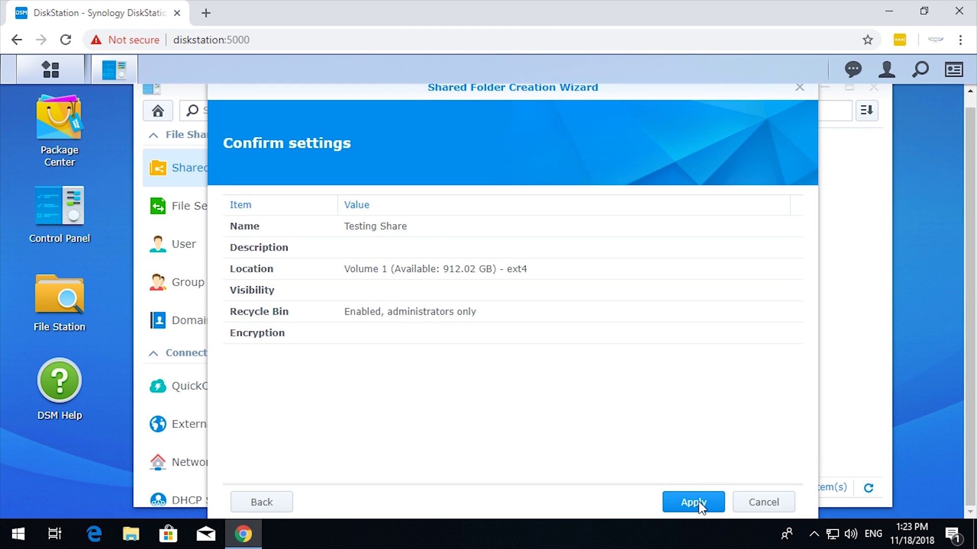
Apply the wizard settings to create Testing Share and open its permissions
click(699, 503)
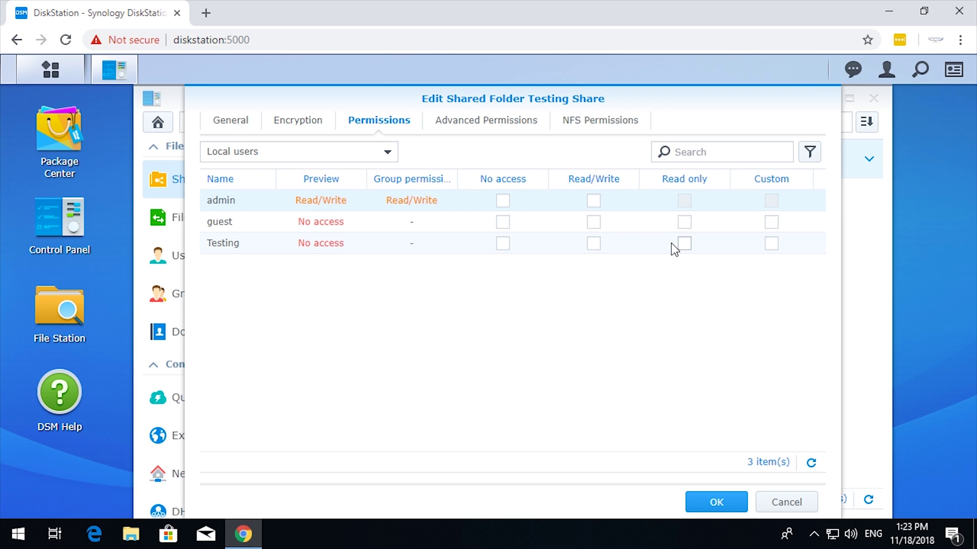
Review the Testing user's custom permissions in Permission Editor and close it unchanged
click(771, 244)
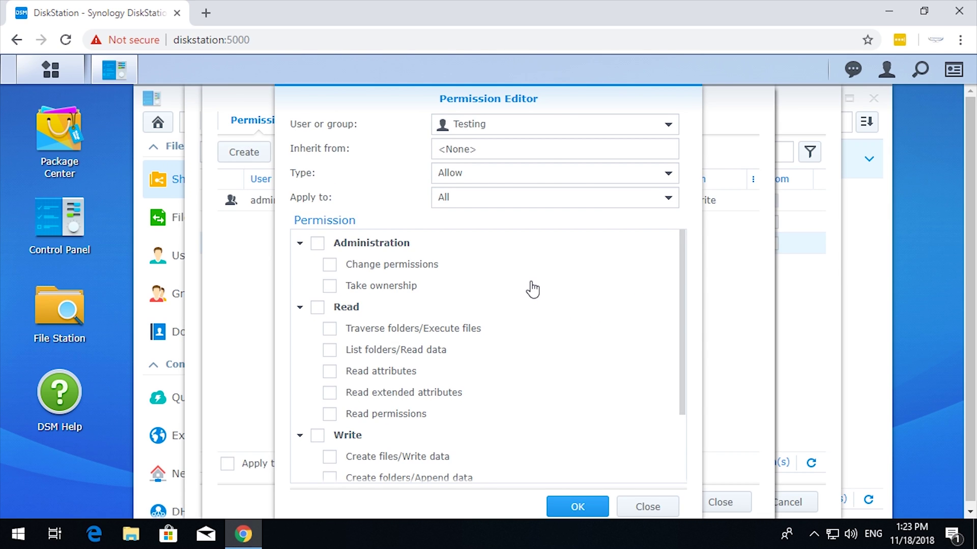
scroll(533, 290, down, 2)
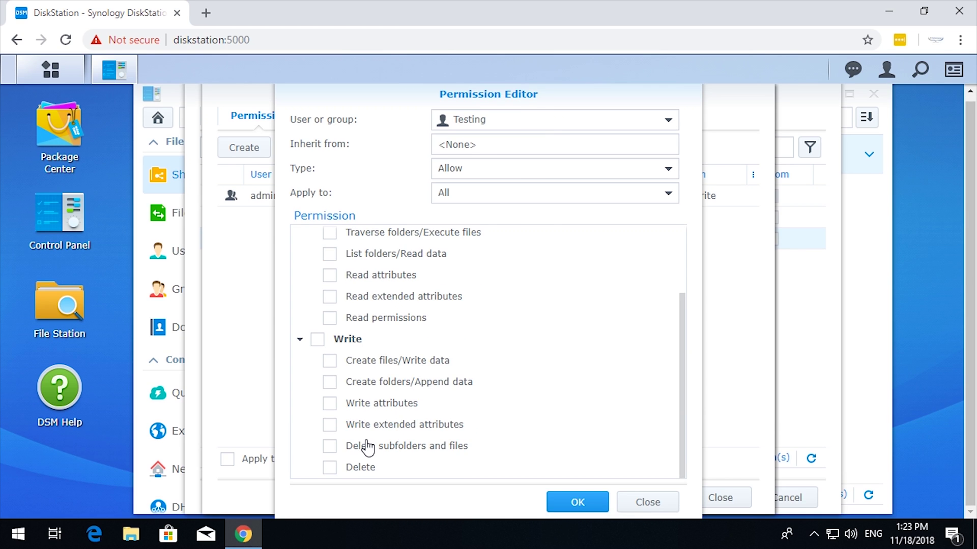
scroll(410, 454, up, 3)
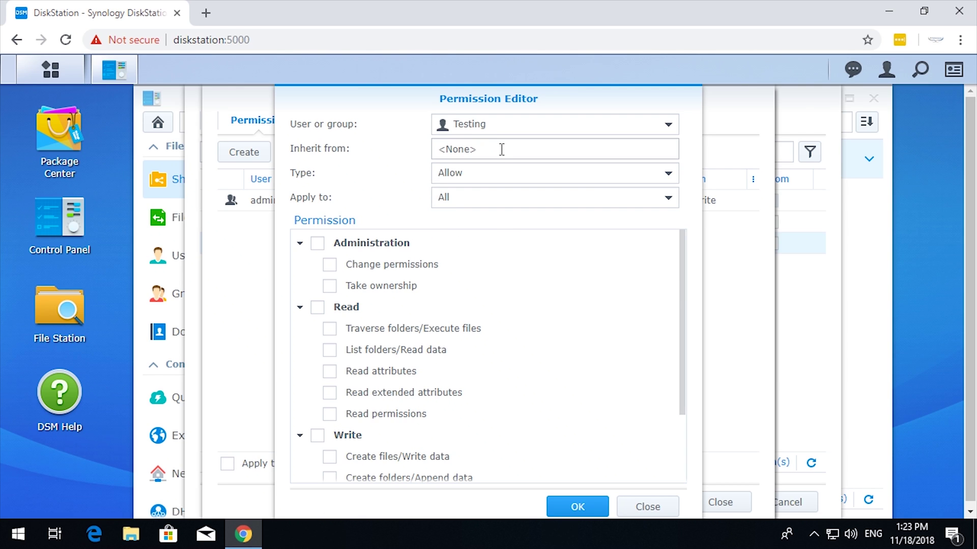
click(644, 507)
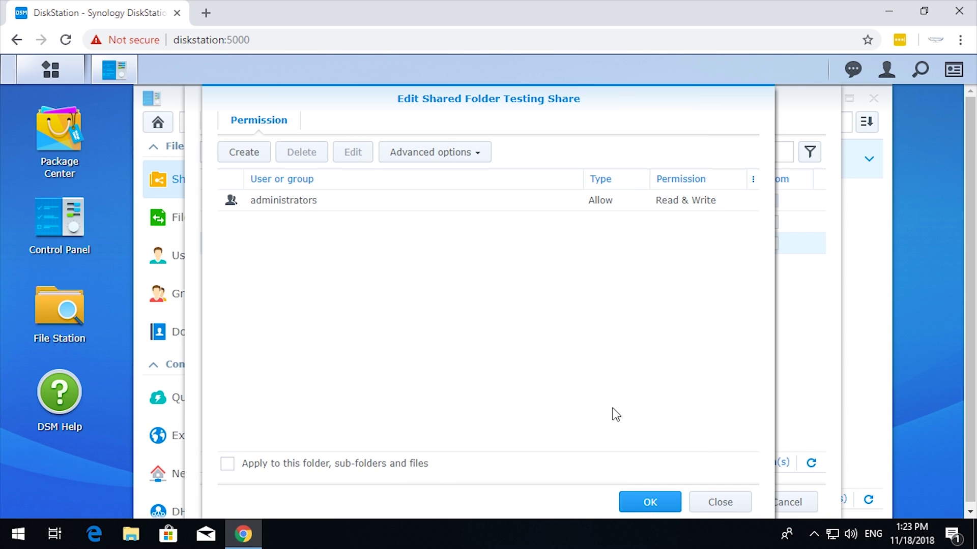
Grant Testing Read/Write on Testing Share, save it, and show the Windows desktop
click(696, 505)
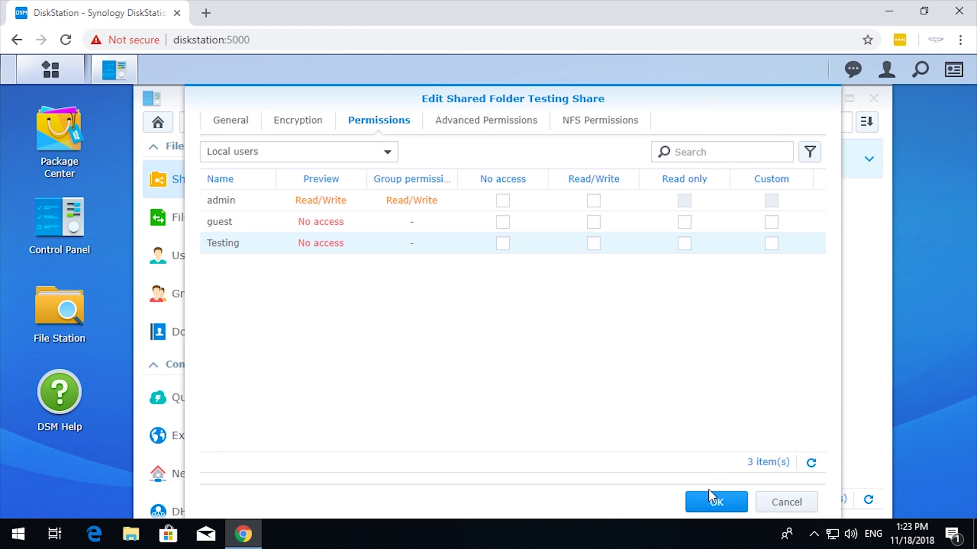
click(593, 244)
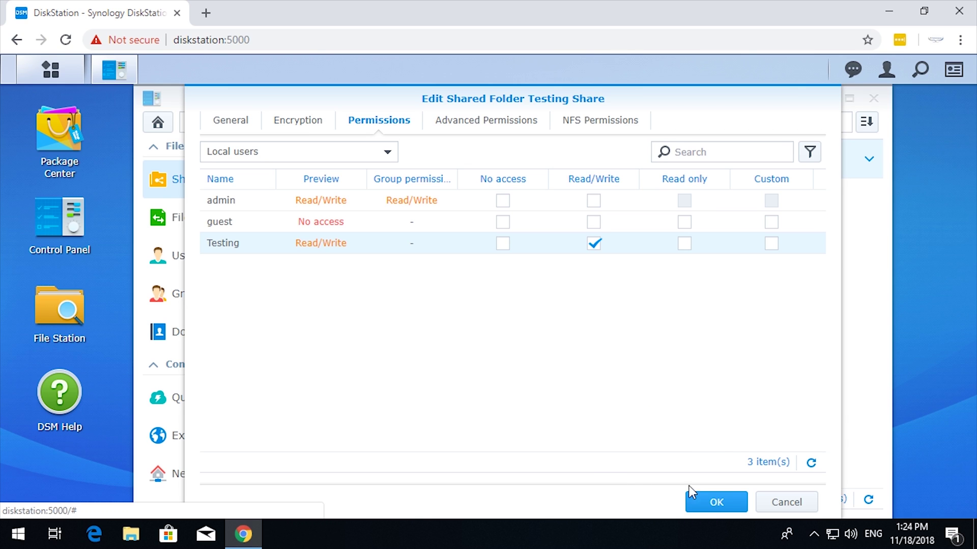
click(714, 506)
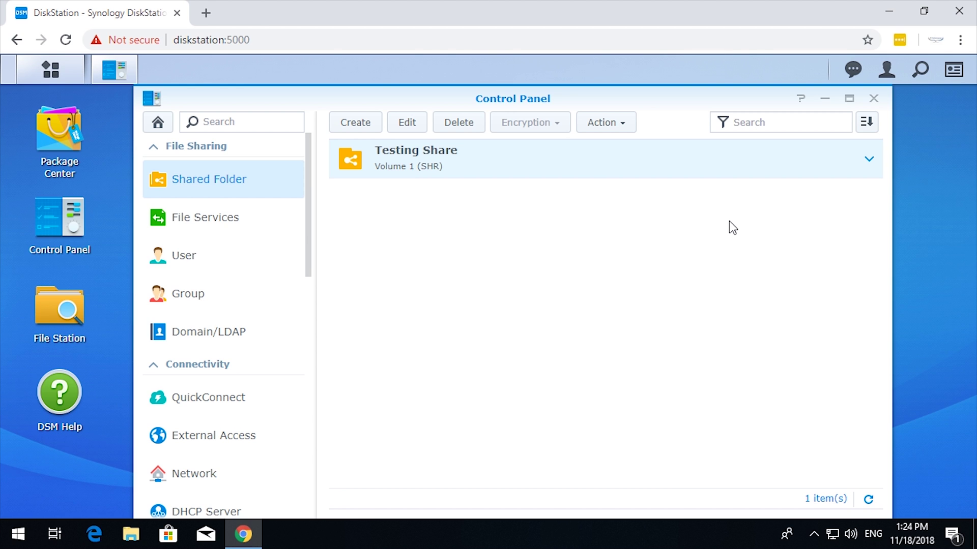
key(super+d)
In a new File Explorer window, go to the NAS address \\172.20.210.250
click(136, 535)
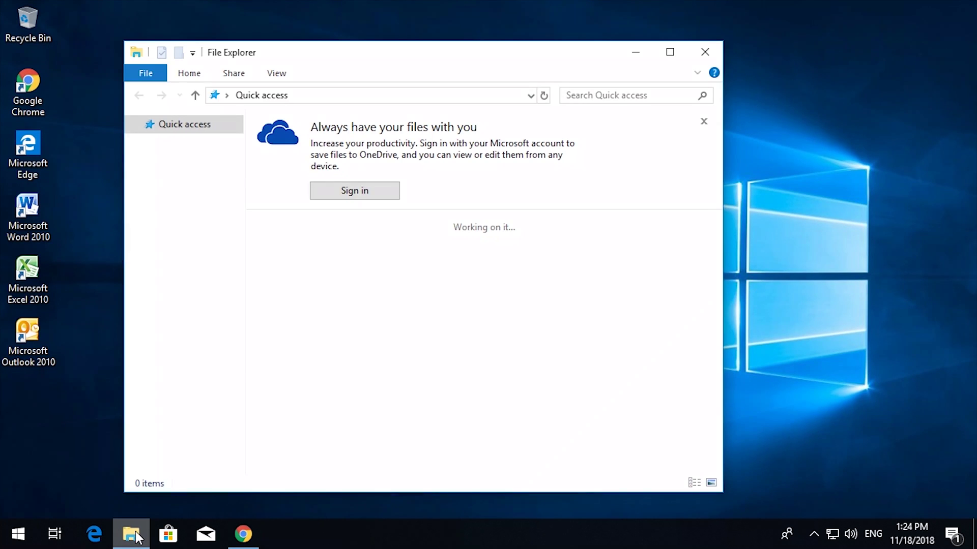
click(364, 97)
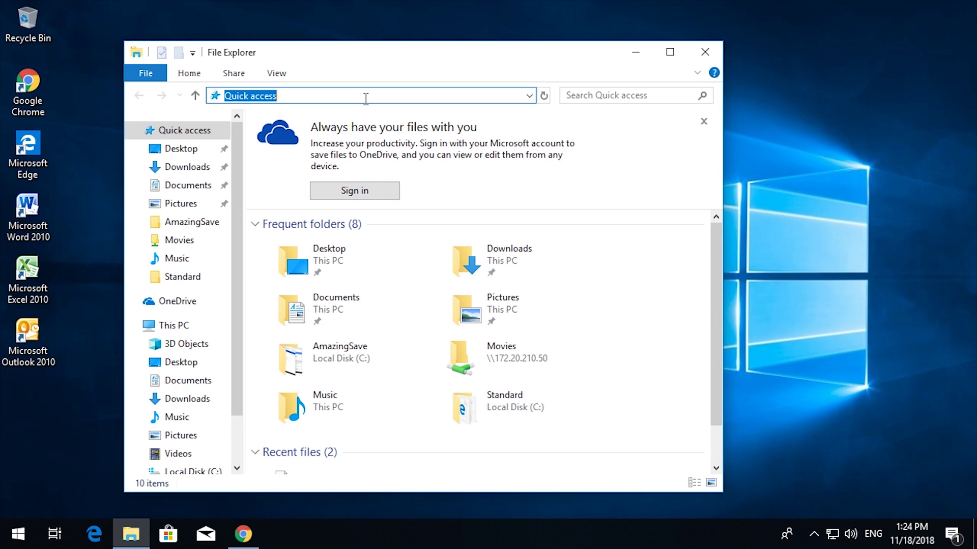
text(\)
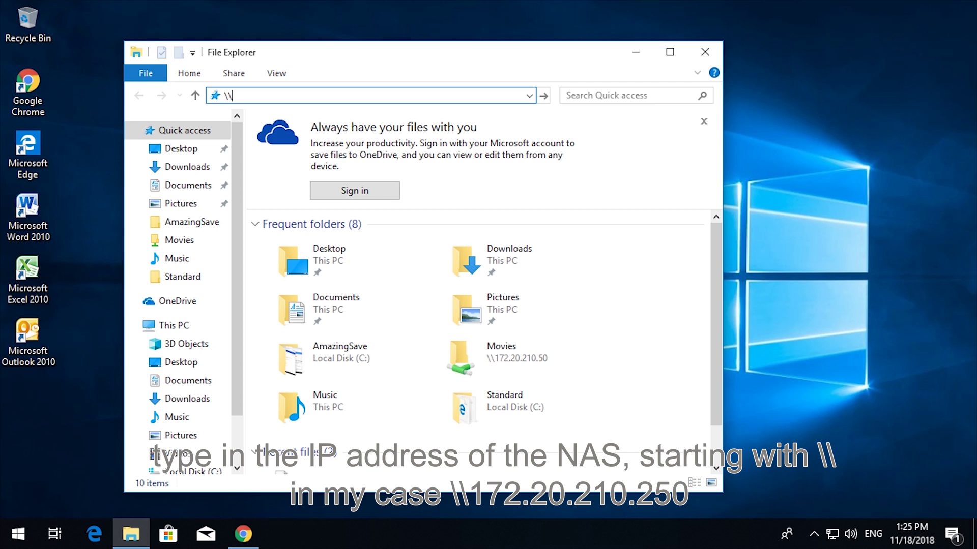
text(\172.20.210.250)
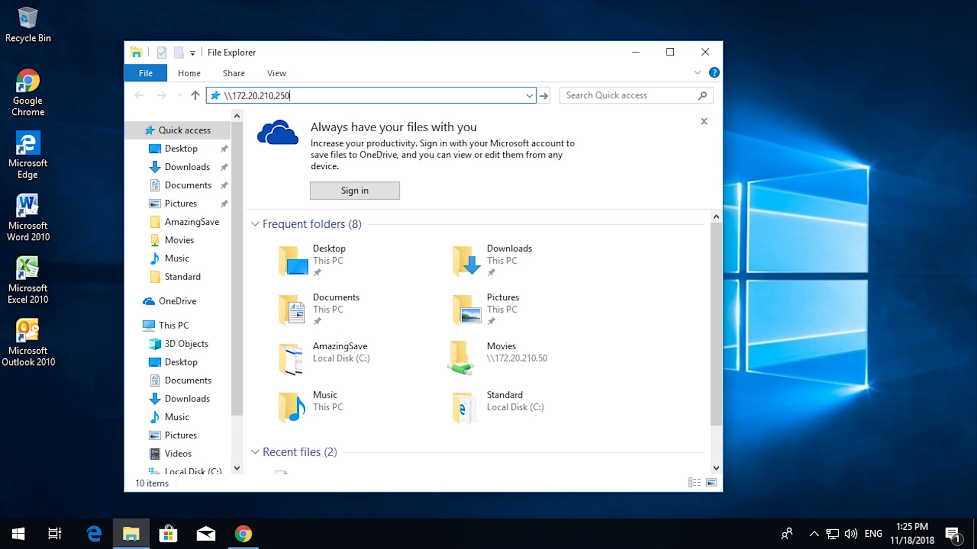
key(Return)
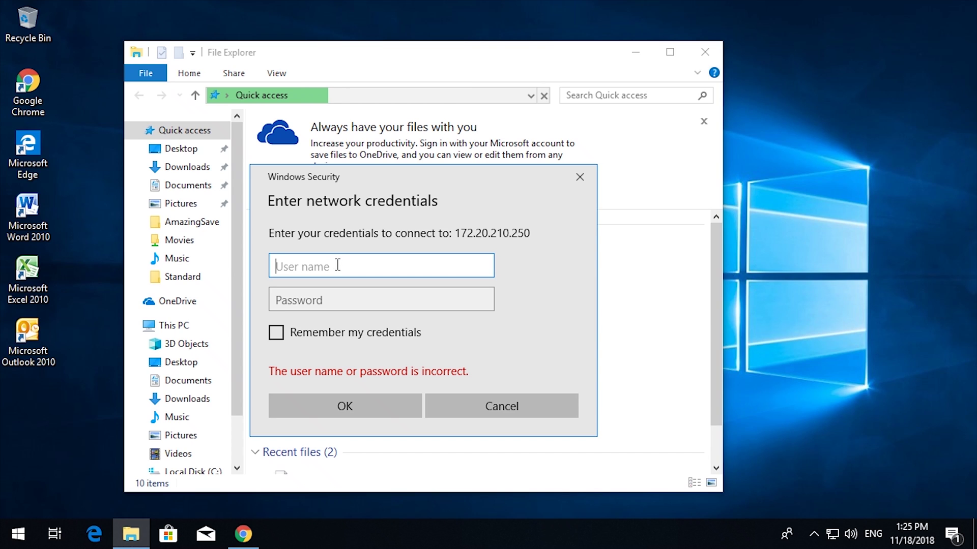
Sign in with the test user's name and password, with Remember my credentials ticked
text(testing)
click(357, 299)
text(password1)
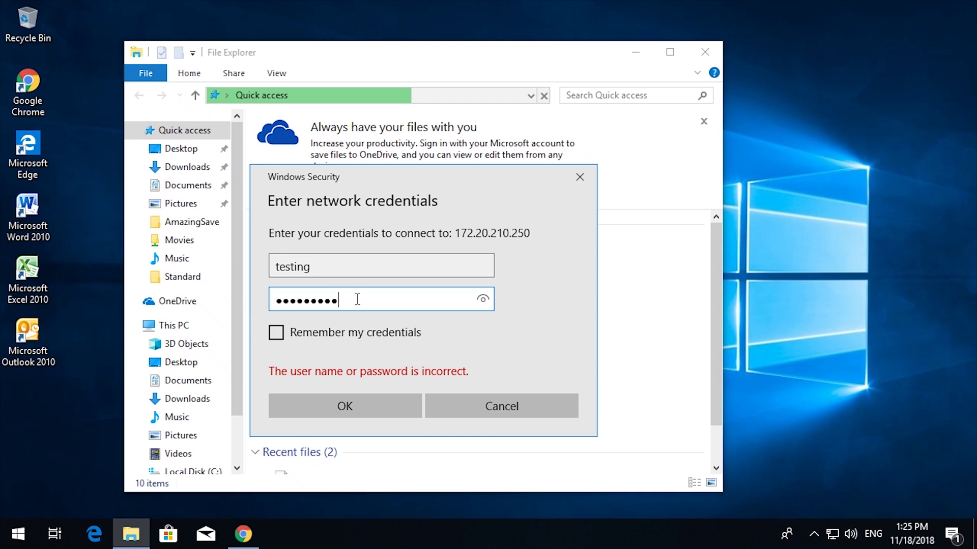
click(336, 336)
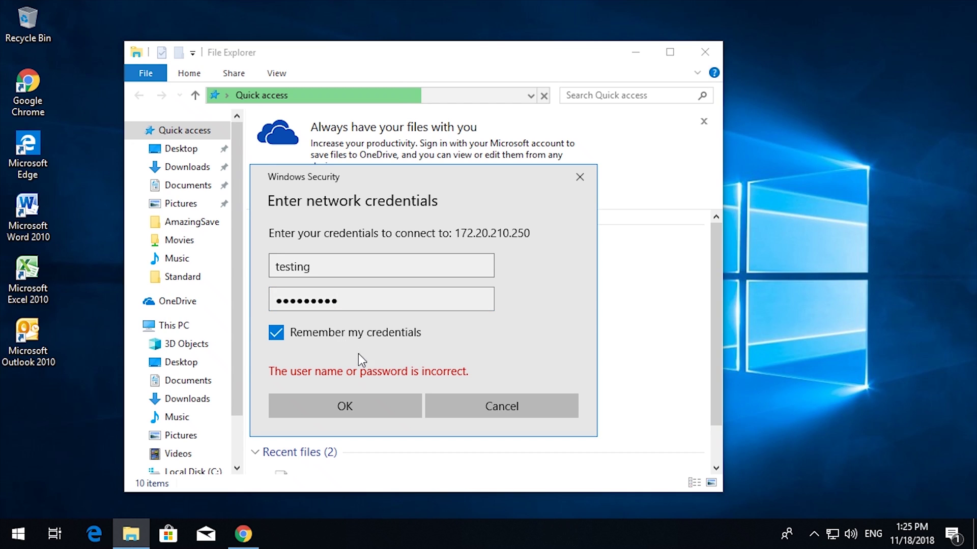
click(350, 404)
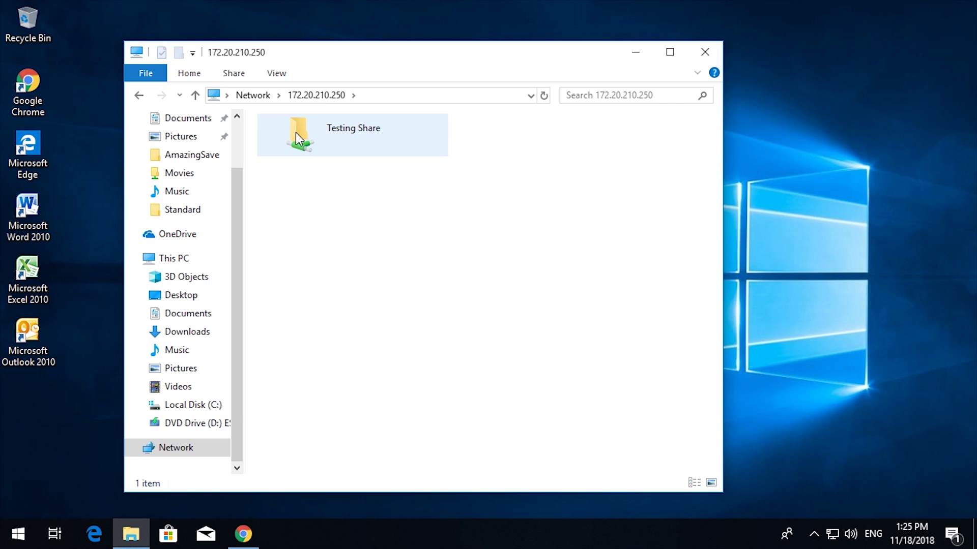
Map the Testing Share folder to drive letter S:
click(295, 133)
right_click(295, 133)
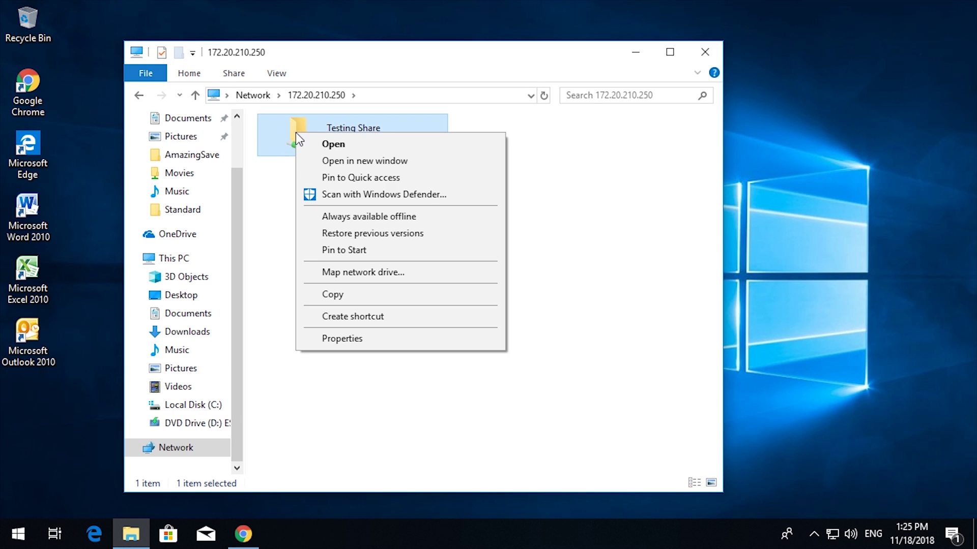
click(379, 270)
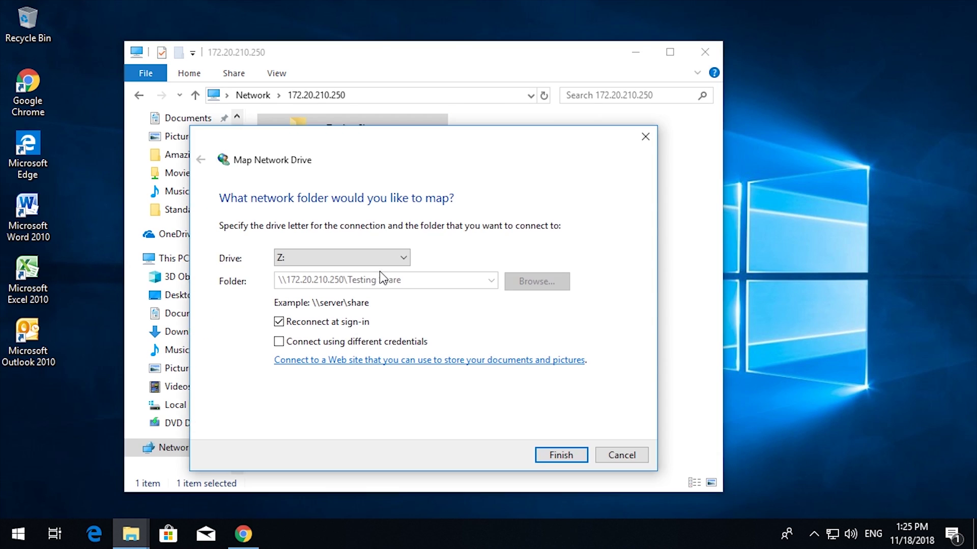
click(403, 258)
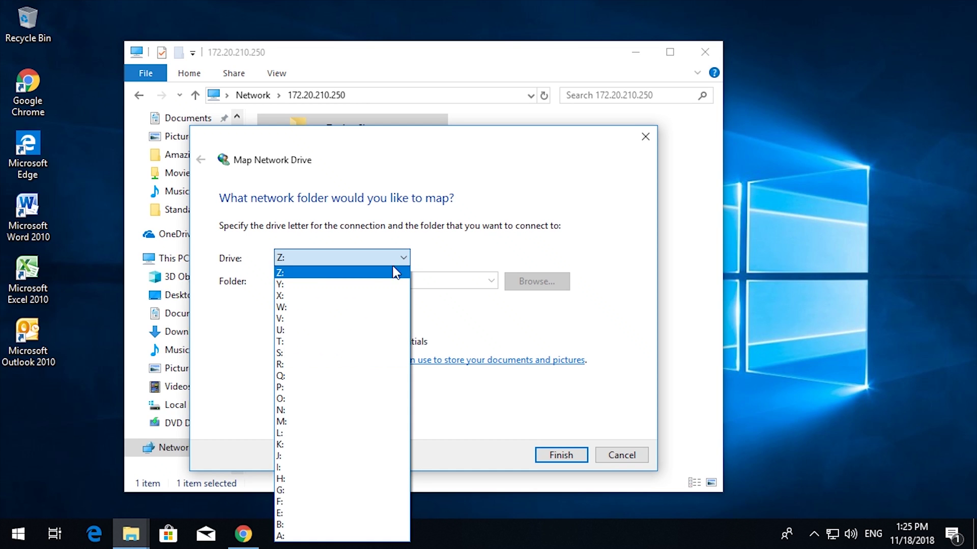
click(330, 353)
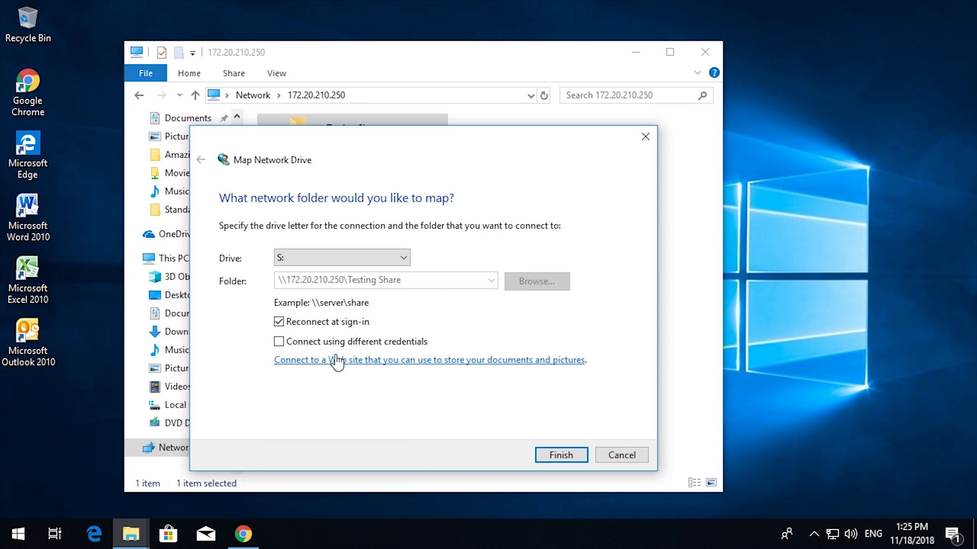
click(561, 456)
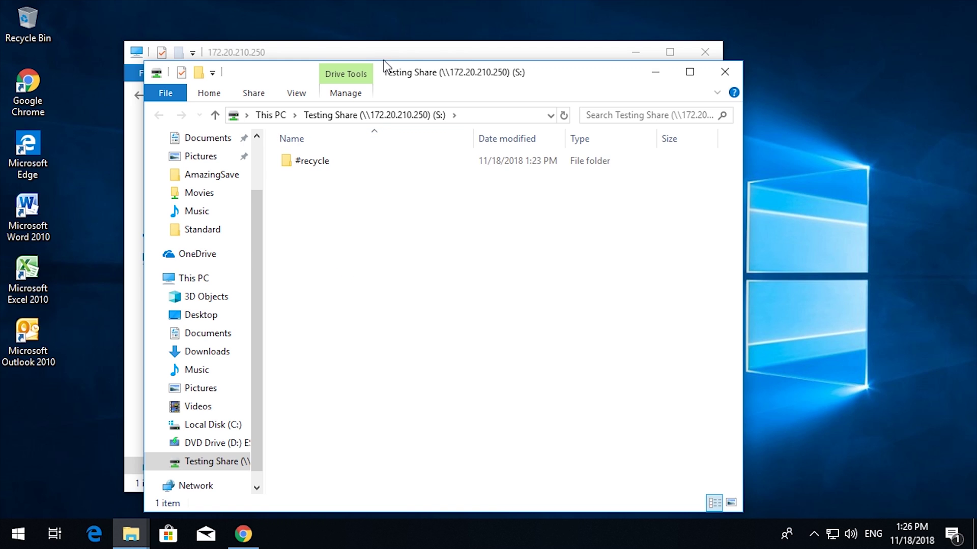
Create a new Word document named 'thi sis a test document' on the S: drive
drag(536, 69, 645, 54)
right_click(536, 274)
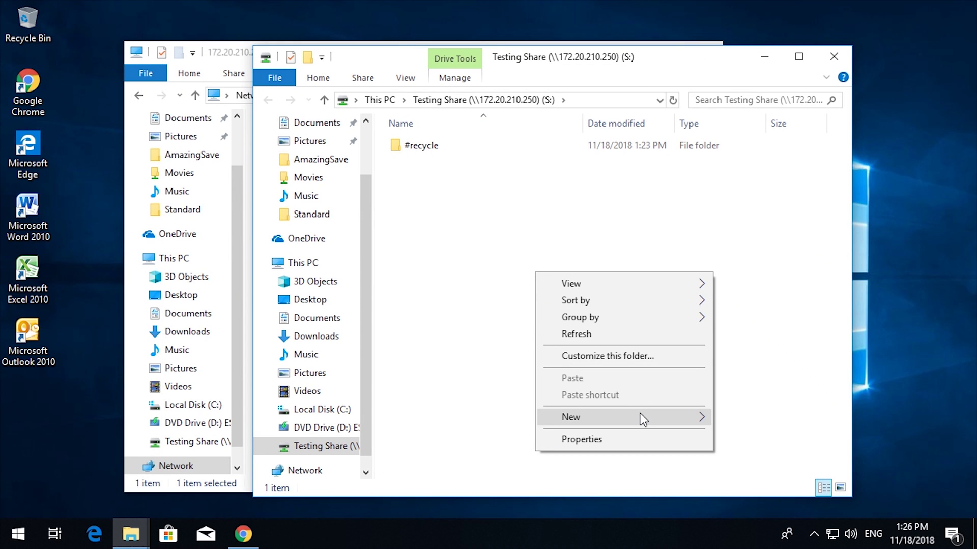
mouse_move(649, 422)
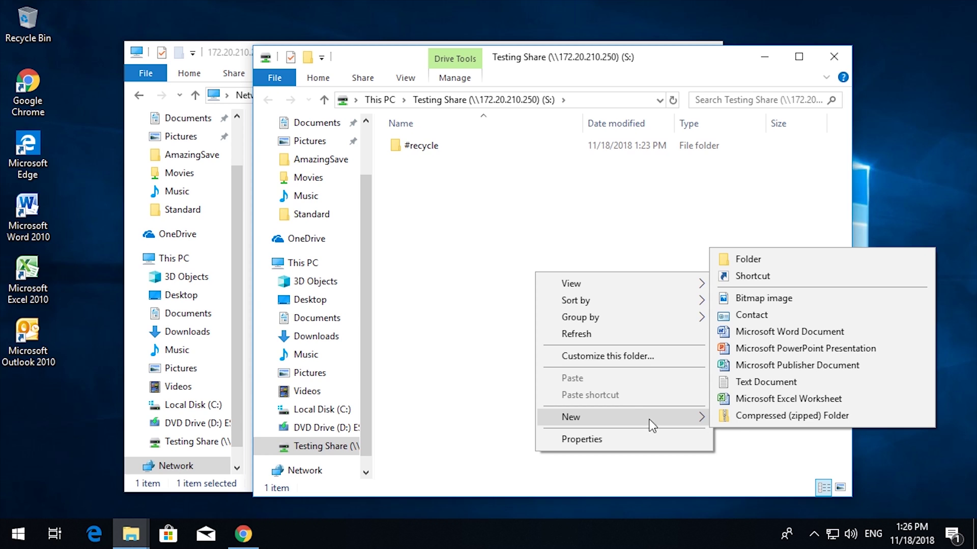
click(766, 333)
text(thi sis a )
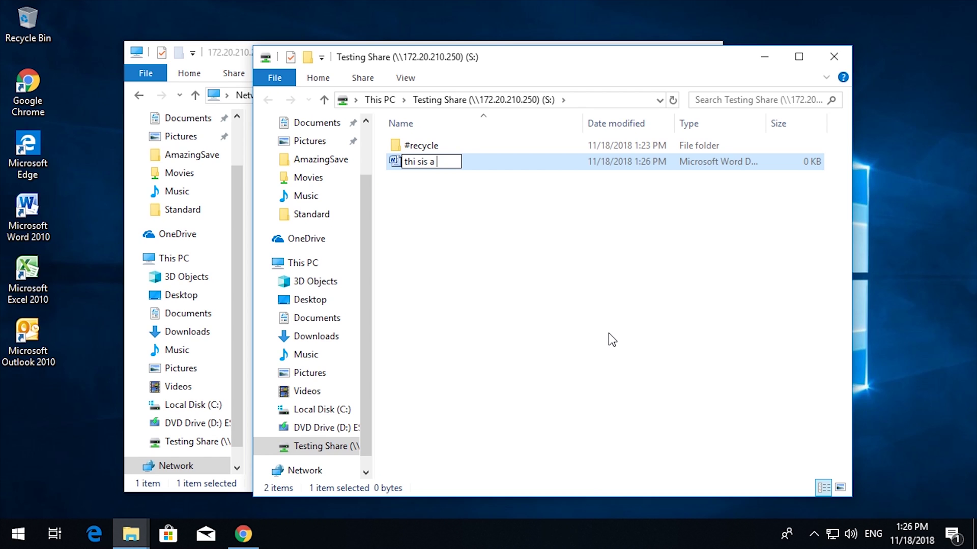
text(test document)
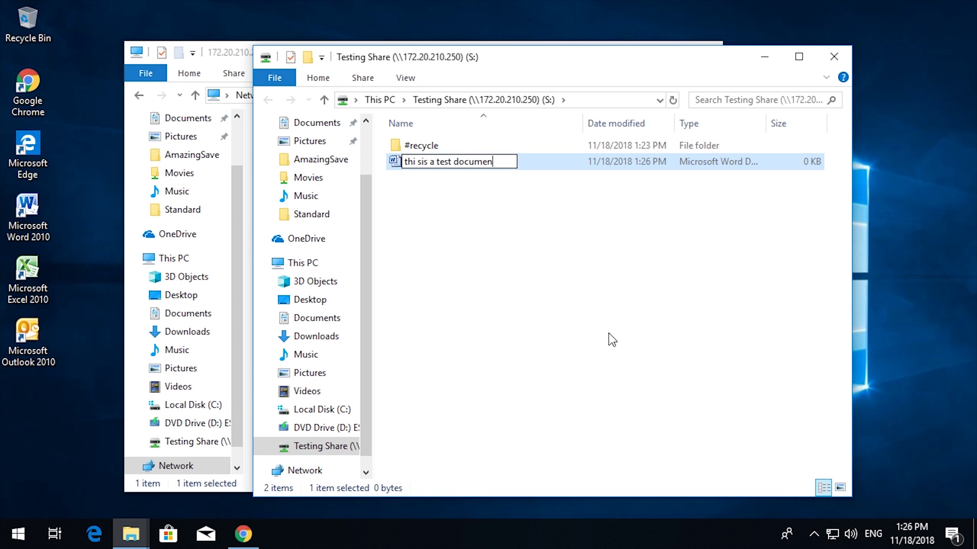
click(605, 321)
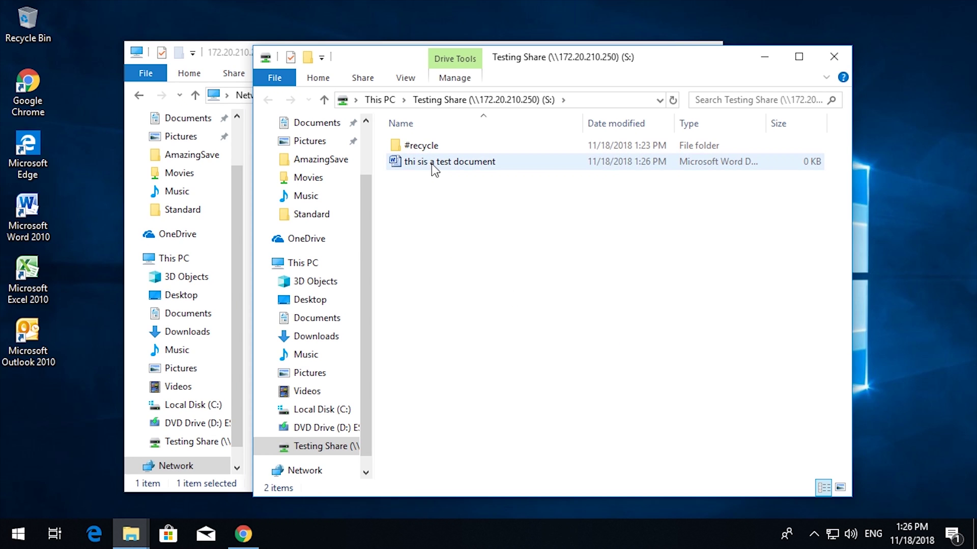
click(454, 163)
right_click(454, 163)
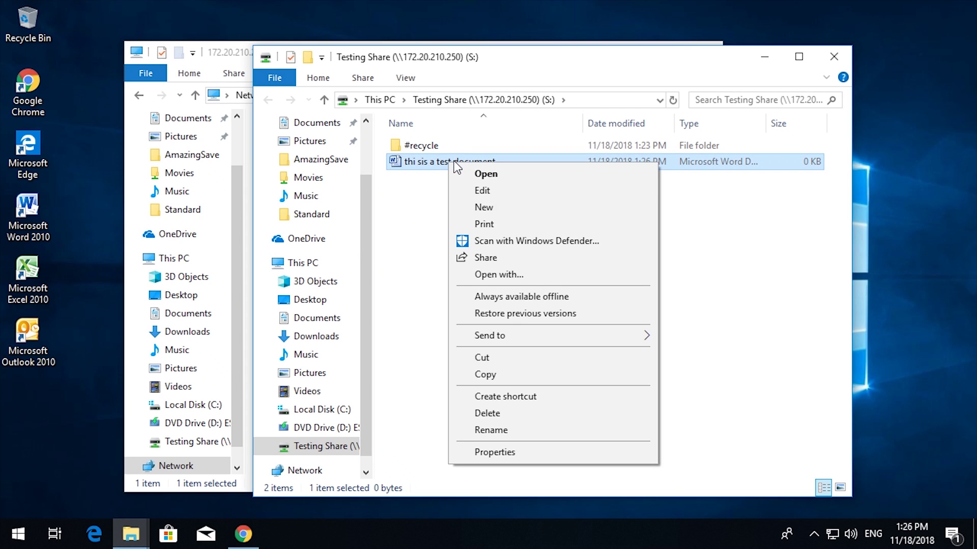
Open the document in Word, type 'This is a testing document', then close and save
click(493, 194)
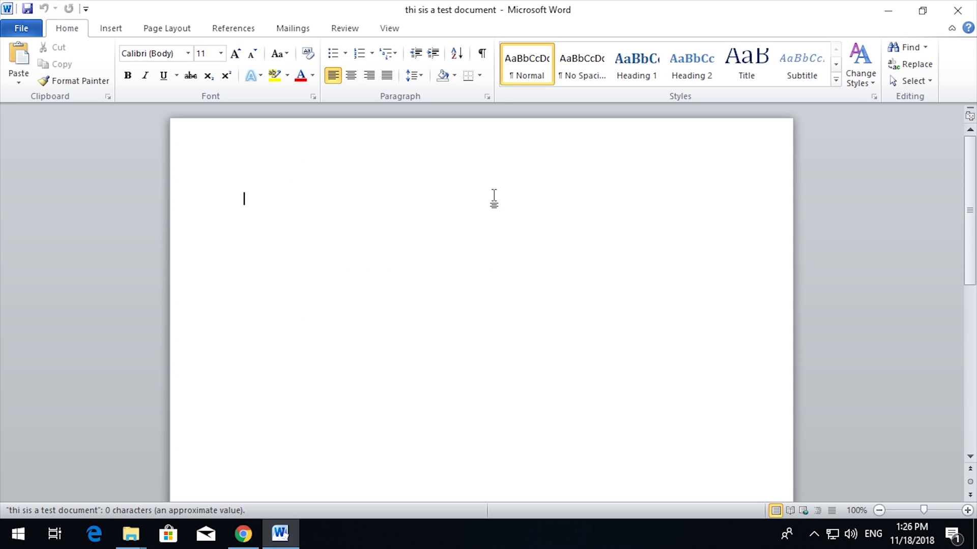
text(Th is)
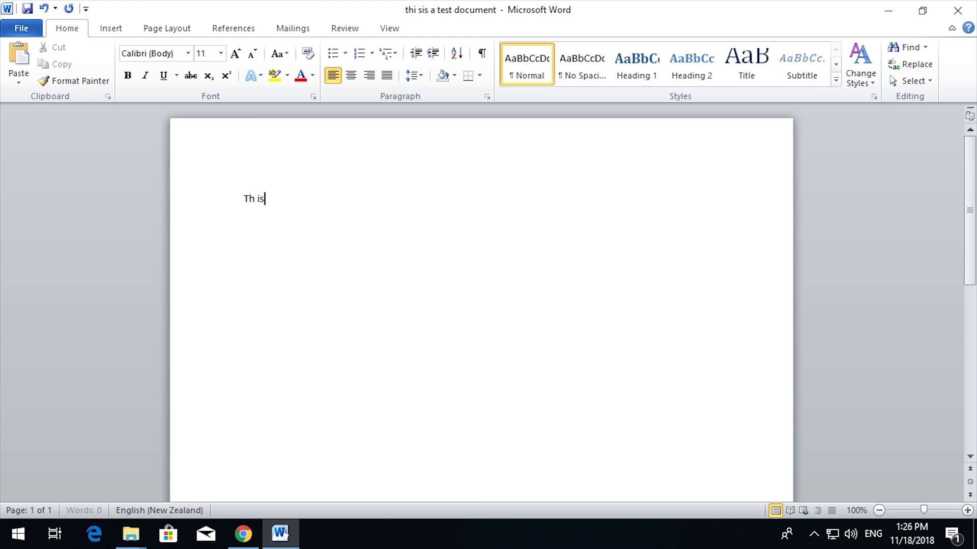
key(BackSpace)
key(BackSpace)
key(BackSpace)
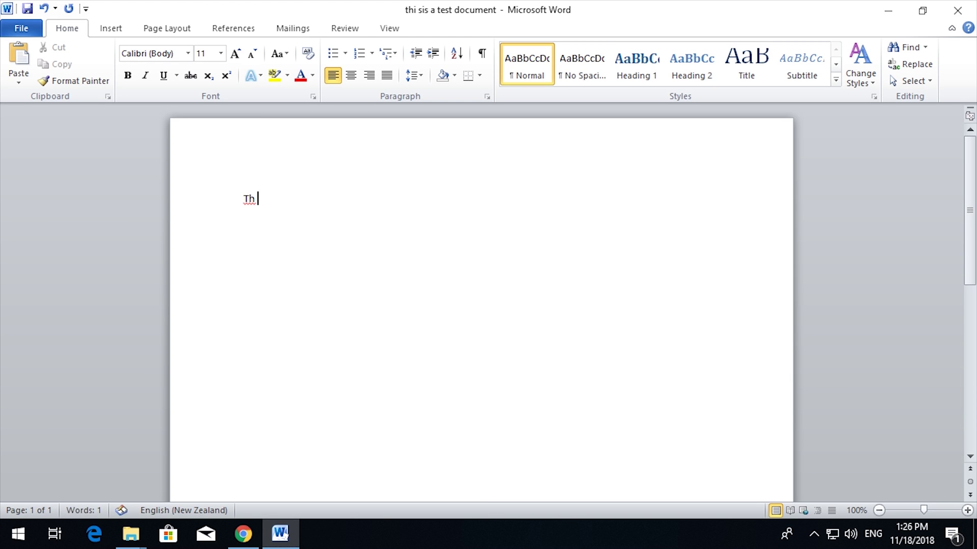
text(is is a testing document)
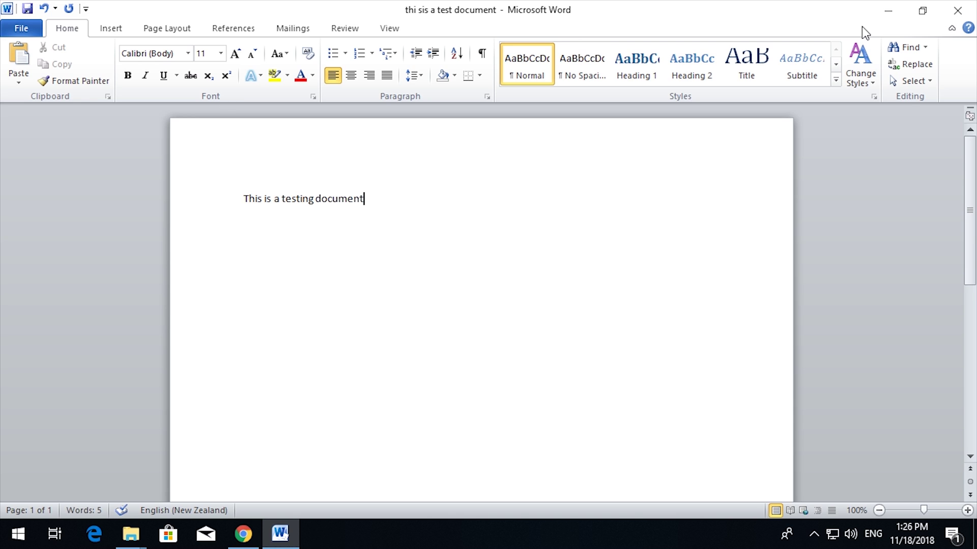
click(956, 10)
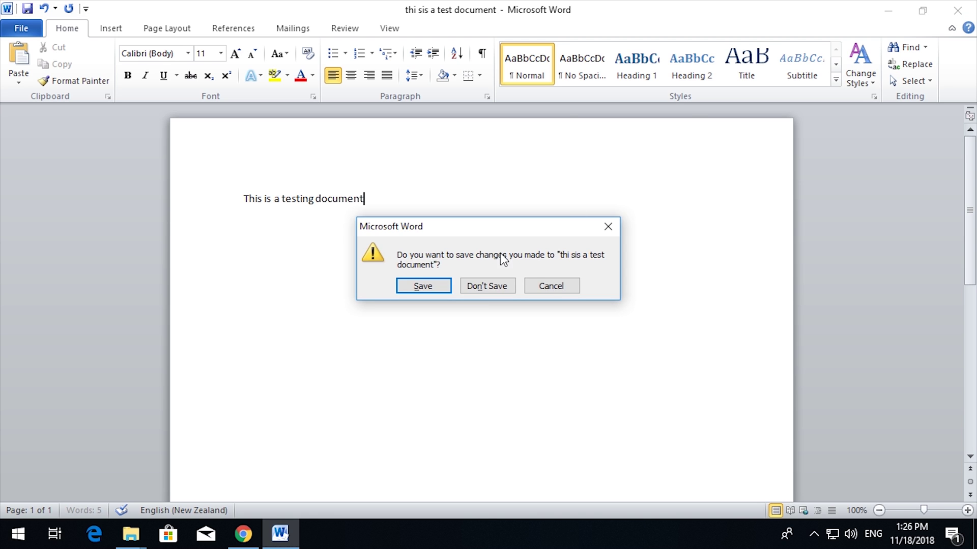
click(411, 287)
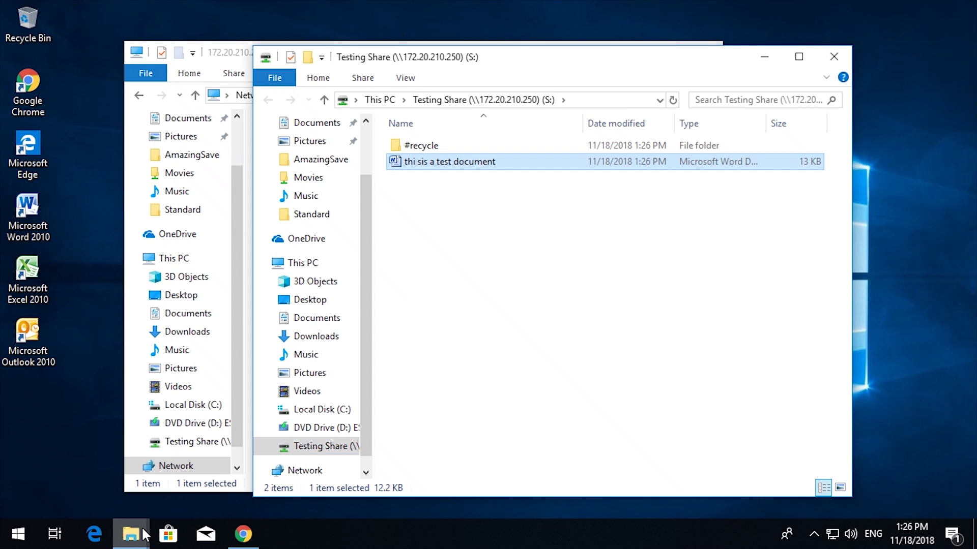
In DSM's File Station, select 'thi sis a test document.docx' (12.3 KB) in Testing Share
click(240, 534)
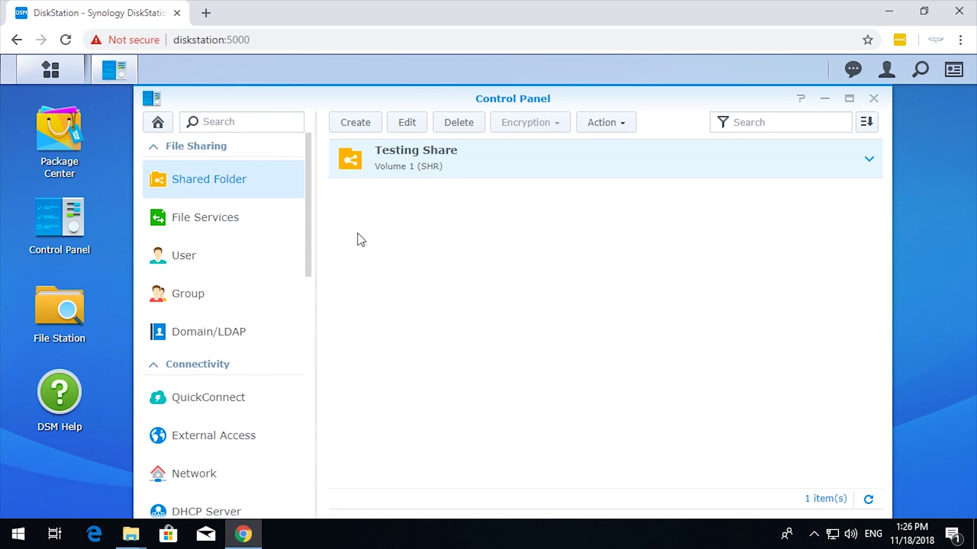
click(59, 311)
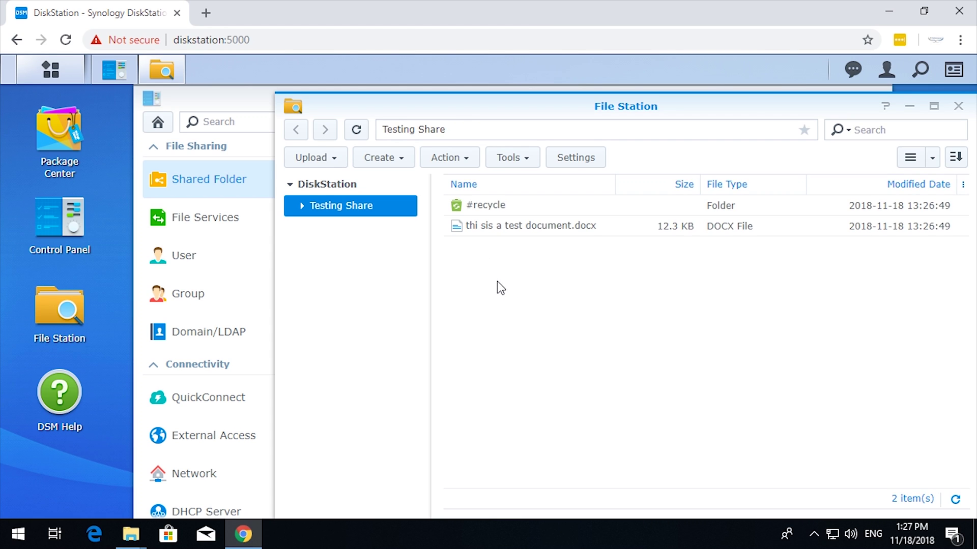
click(538, 230)
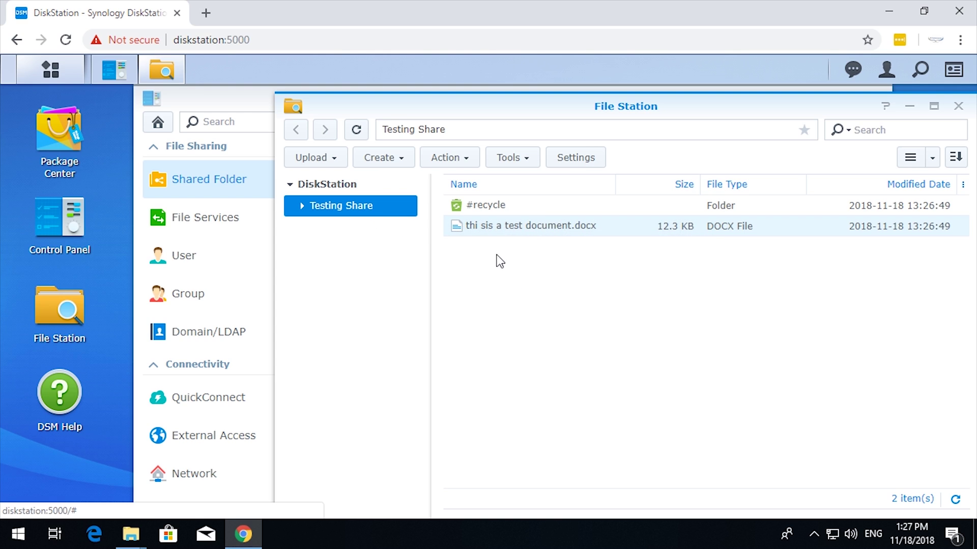
From This PC, view Testing Share (S:) properties showing 341 MB used, 912 GB free
click(131, 536)
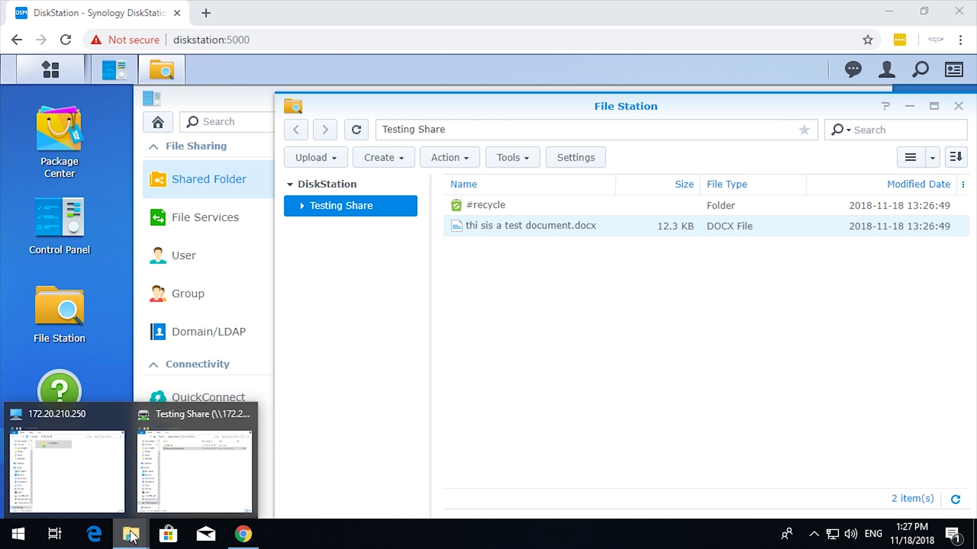
click(174, 489)
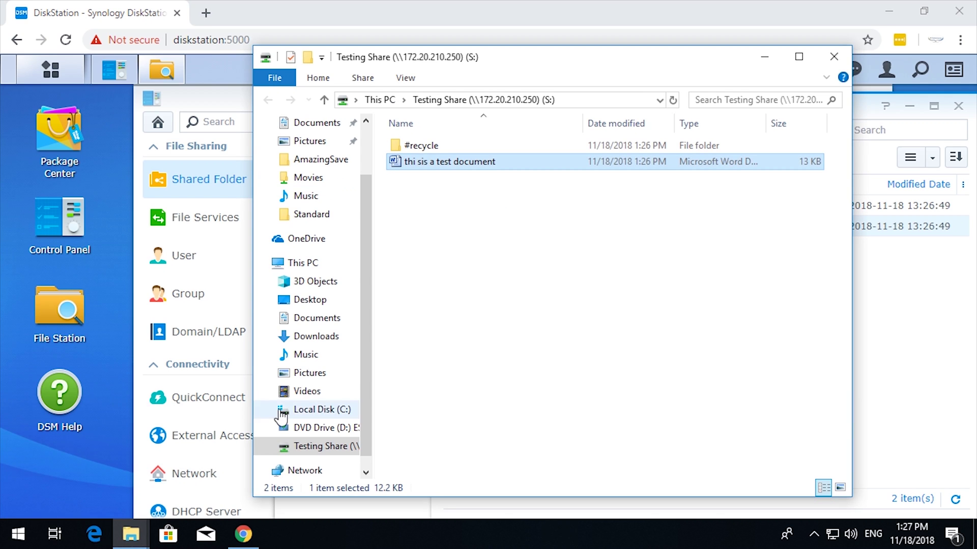
click(305, 262)
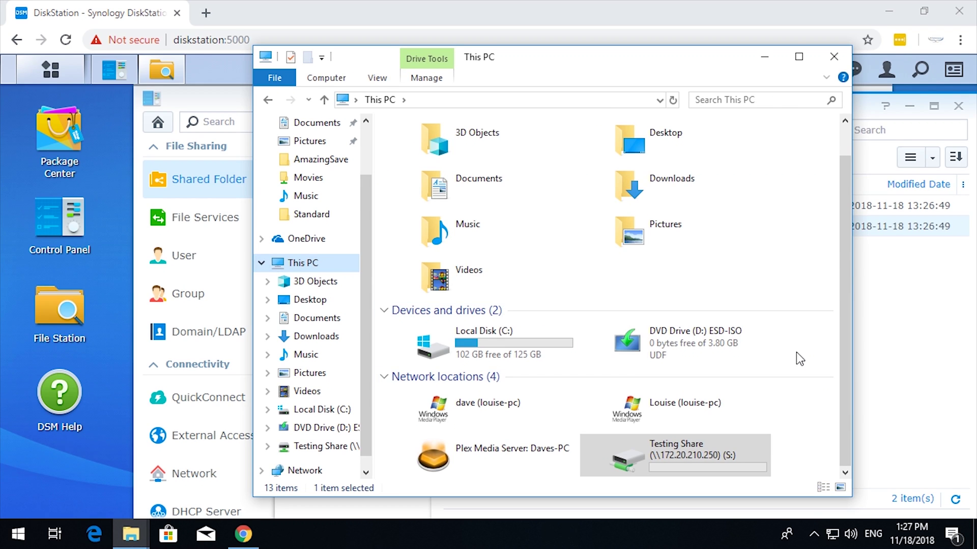
click(680, 452)
click(706, 438)
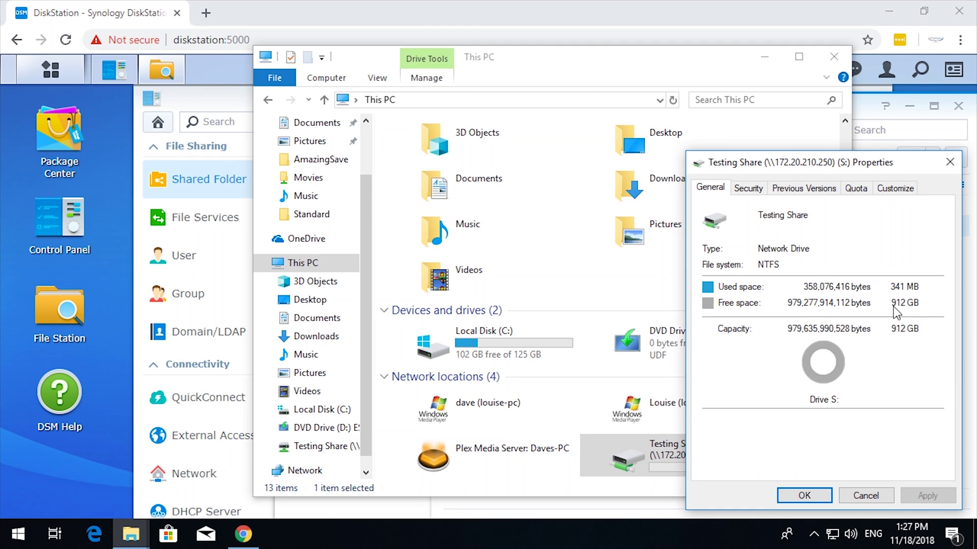
click(869, 498)
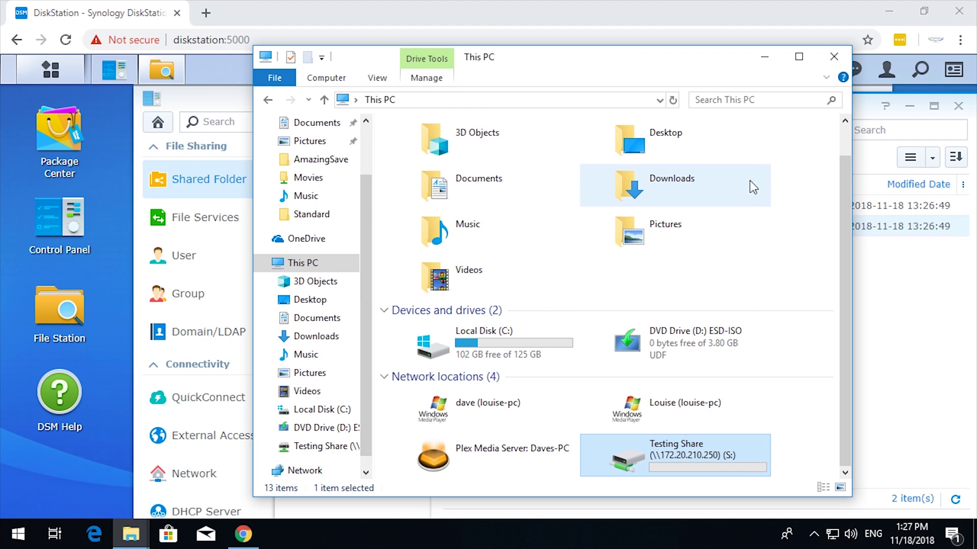
Browse Local Disk (C:), Downloads and Documents into Outlook Files, showing C:\Data\Documents\Outlook Files
mouse_move(668, 459)
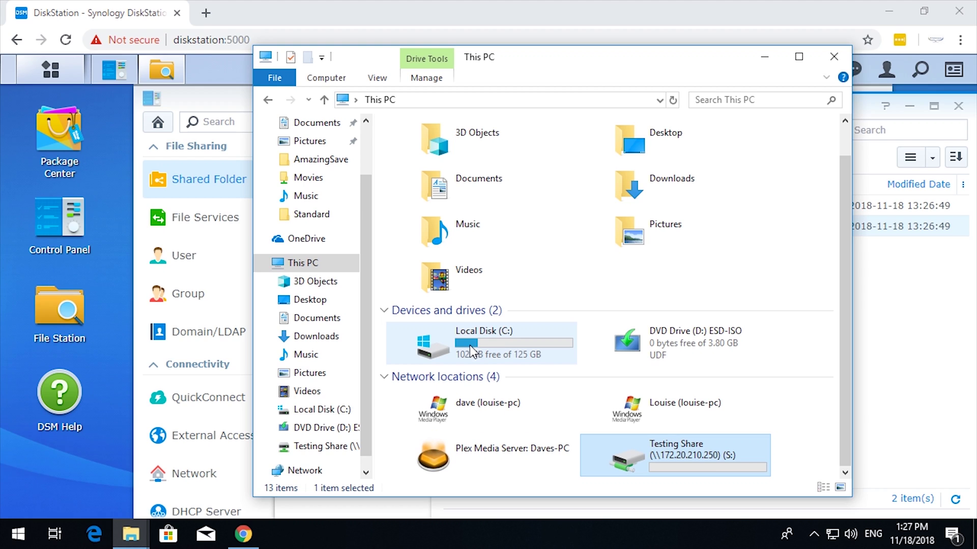
mouse_move(469, 347)
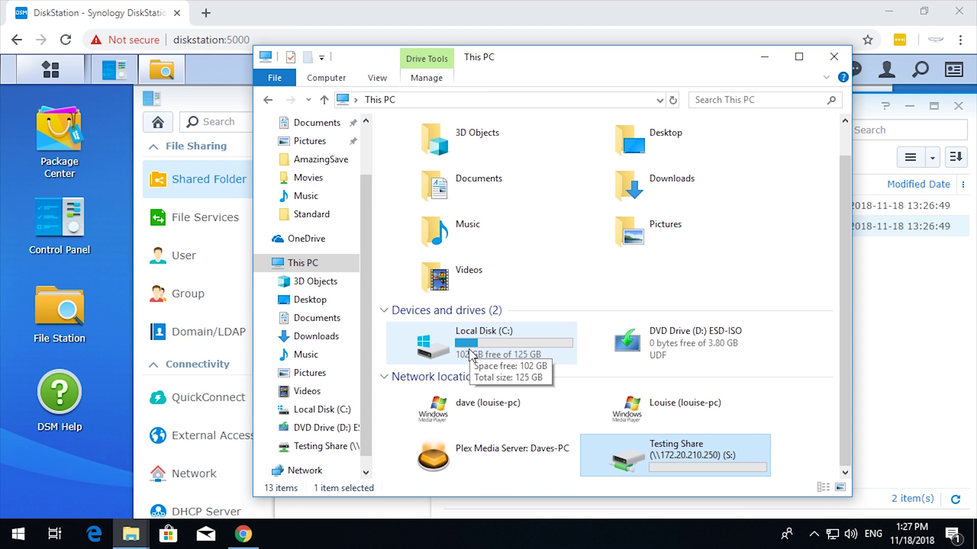
double_click(469, 350)
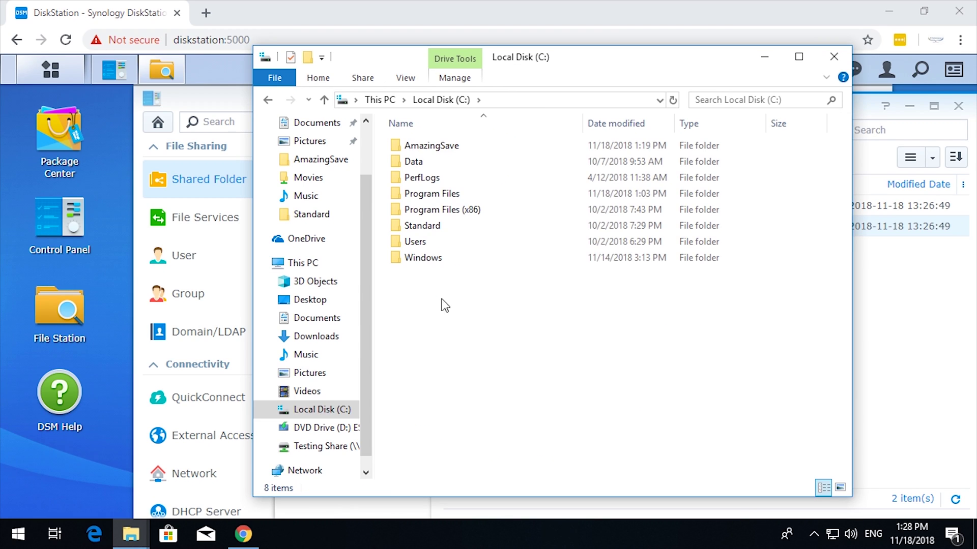
mouse_move(430, 245)
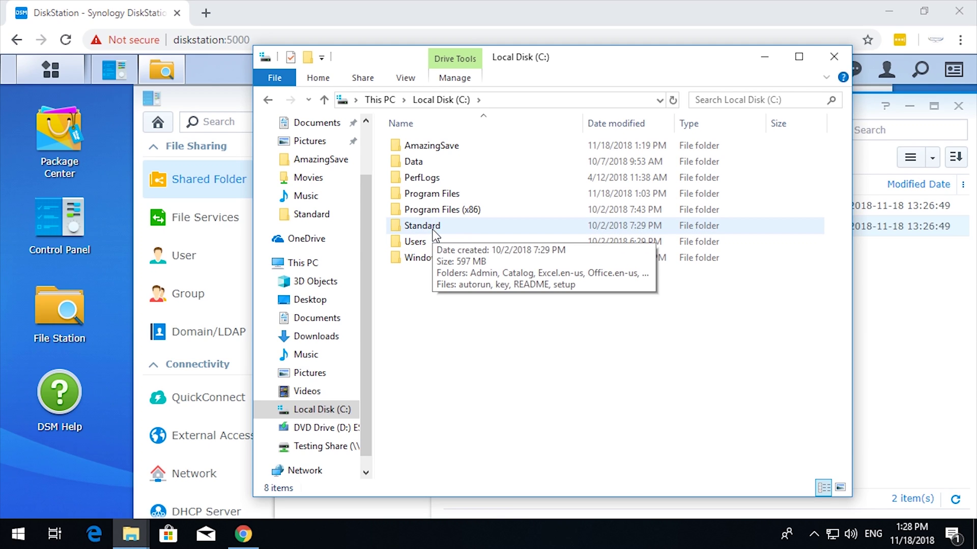
click(316, 336)
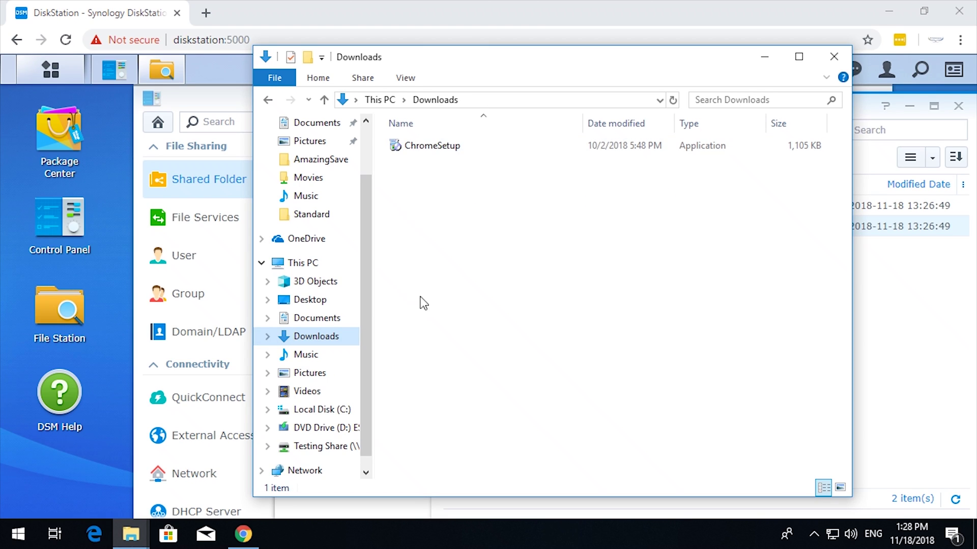
click(321, 319)
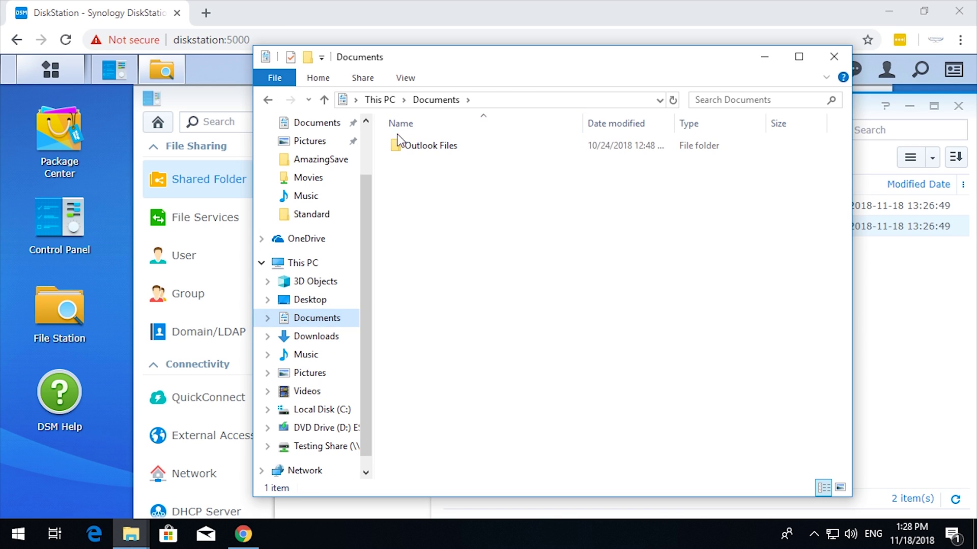
double_click(420, 155)
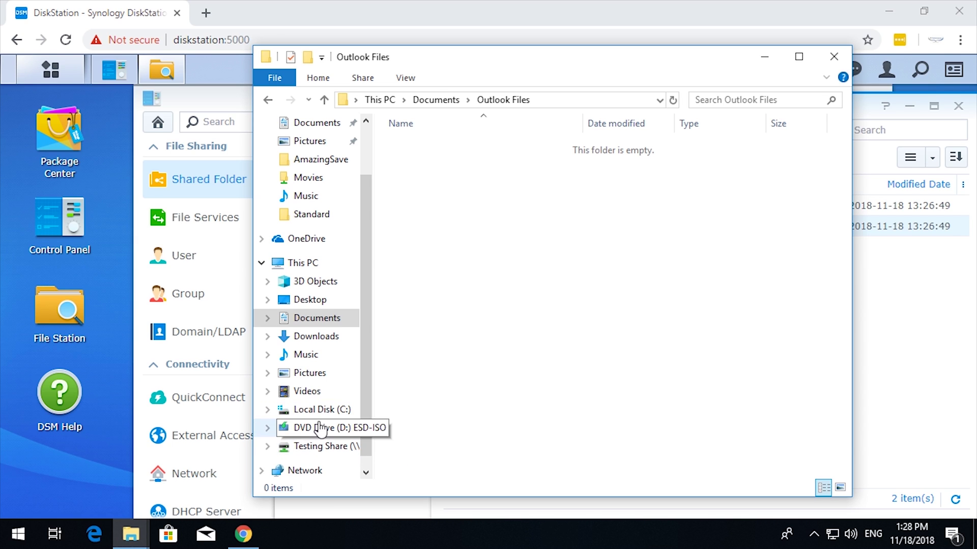
click(556, 104)
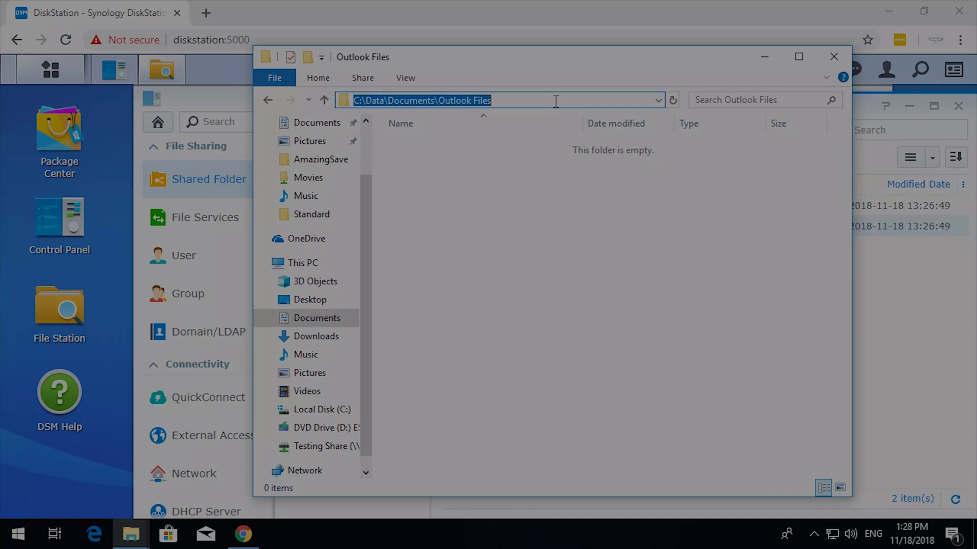